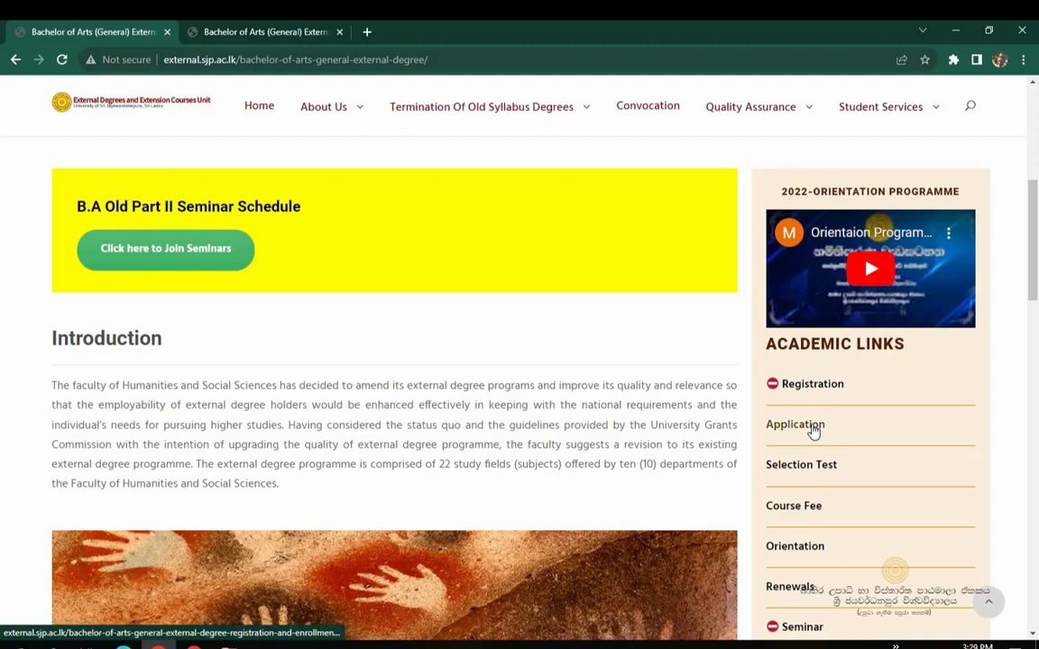
- Return to the External Degrees and Extension Courses Unit home page and review the listed external degree programmes
click(15, 59)
scroll(225, 405, down, 4)
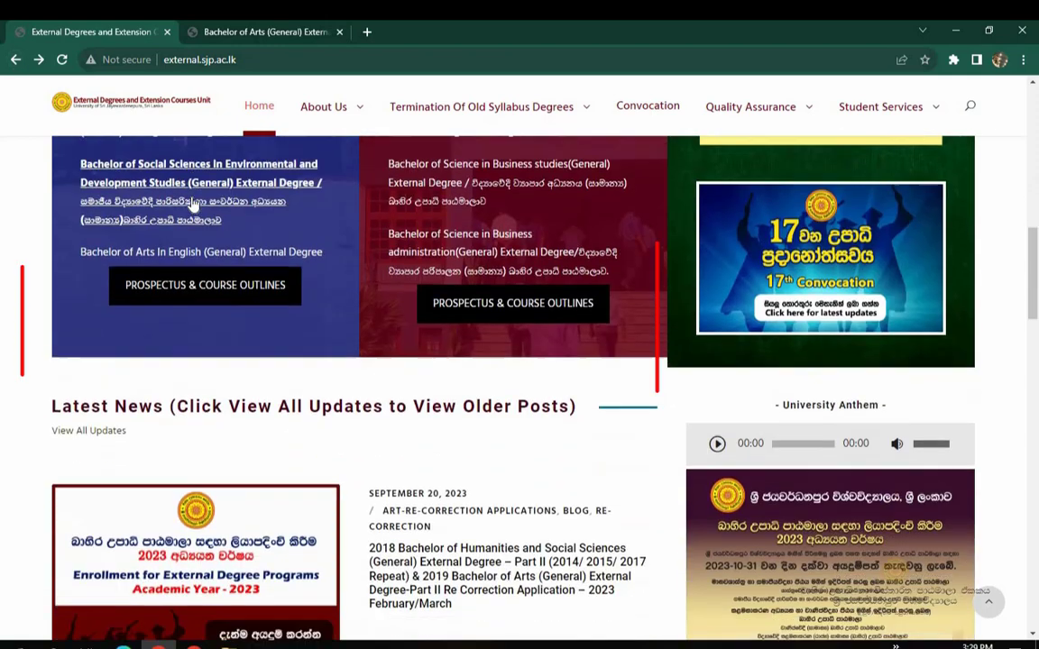
scroll(278, 255, down, 1)
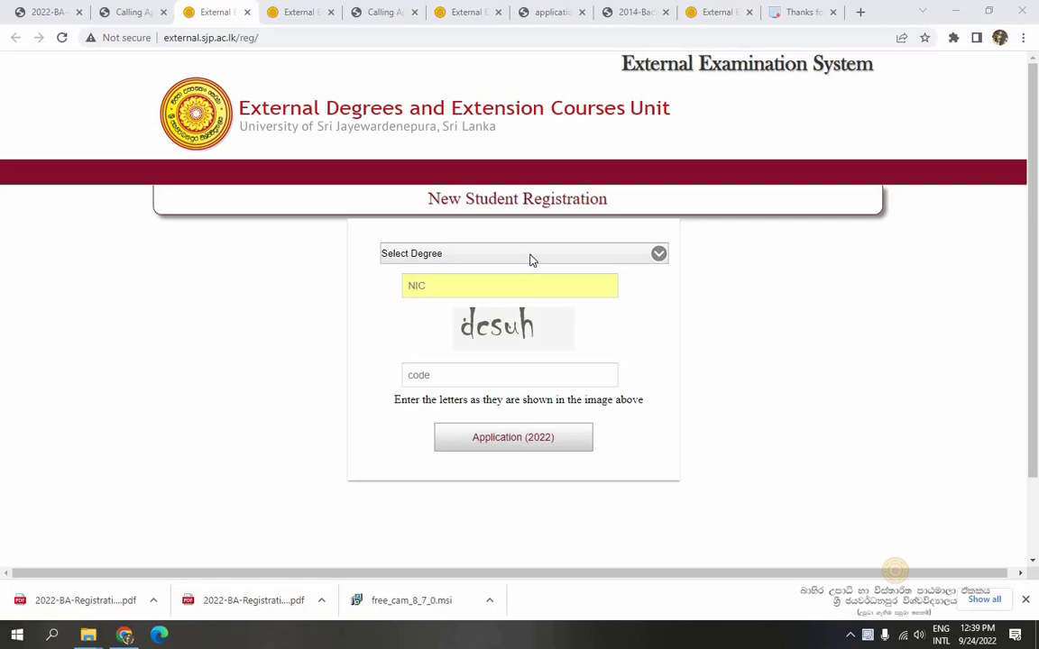
- Select Bachelor of Commerce (General) as the degree for the new student registration and enter the applicant's NIC number
click(532, 256)
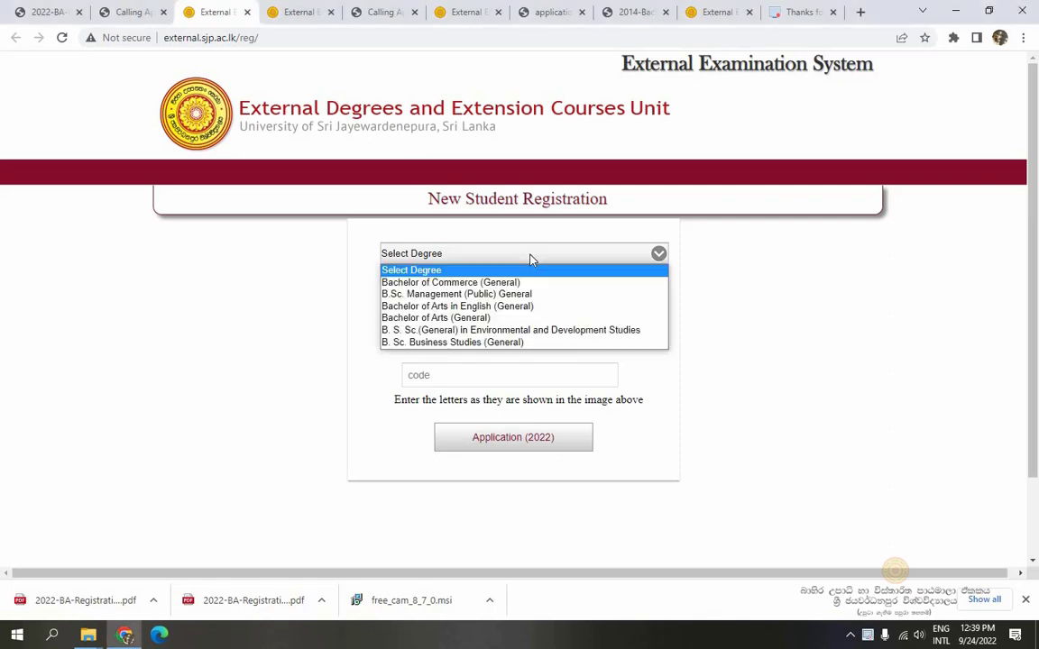
click(529, 282)
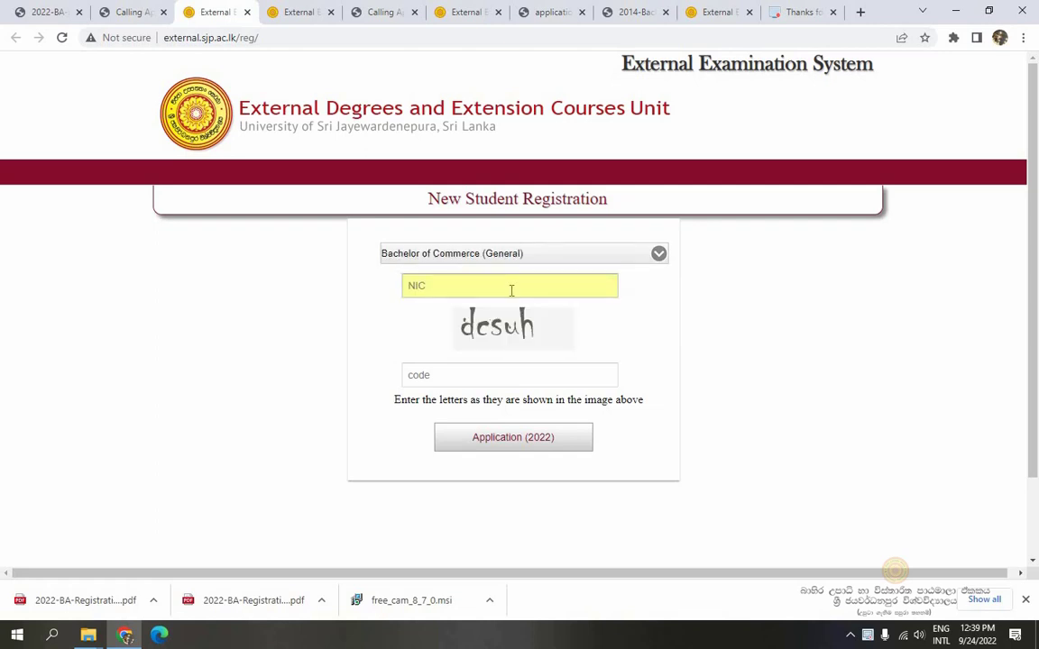
click(511, 290)
text(111111111V)
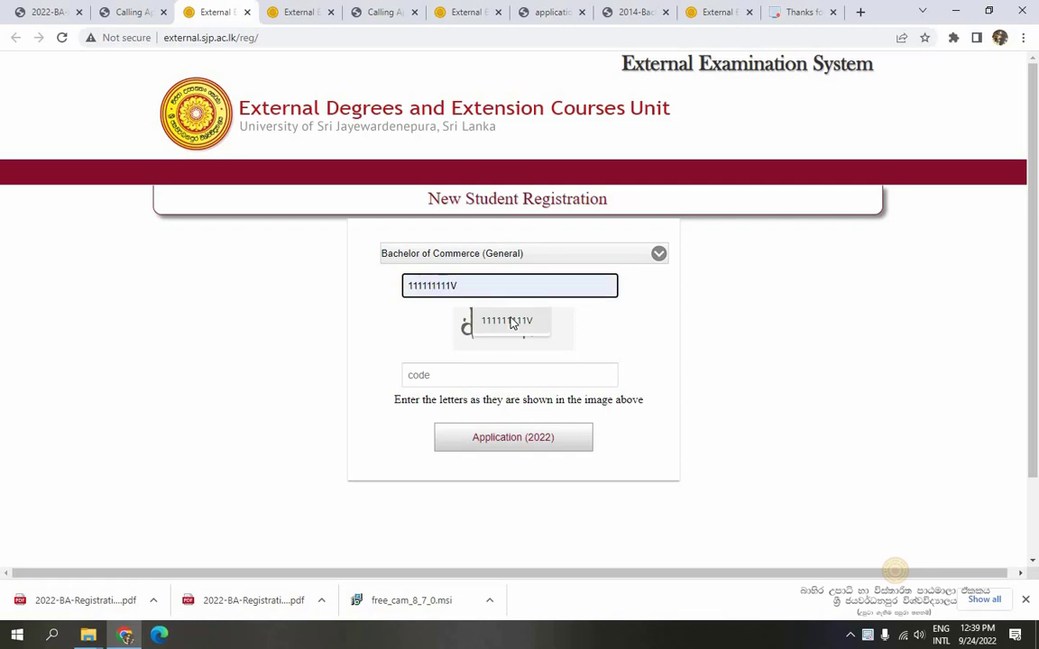
click(507, 321)
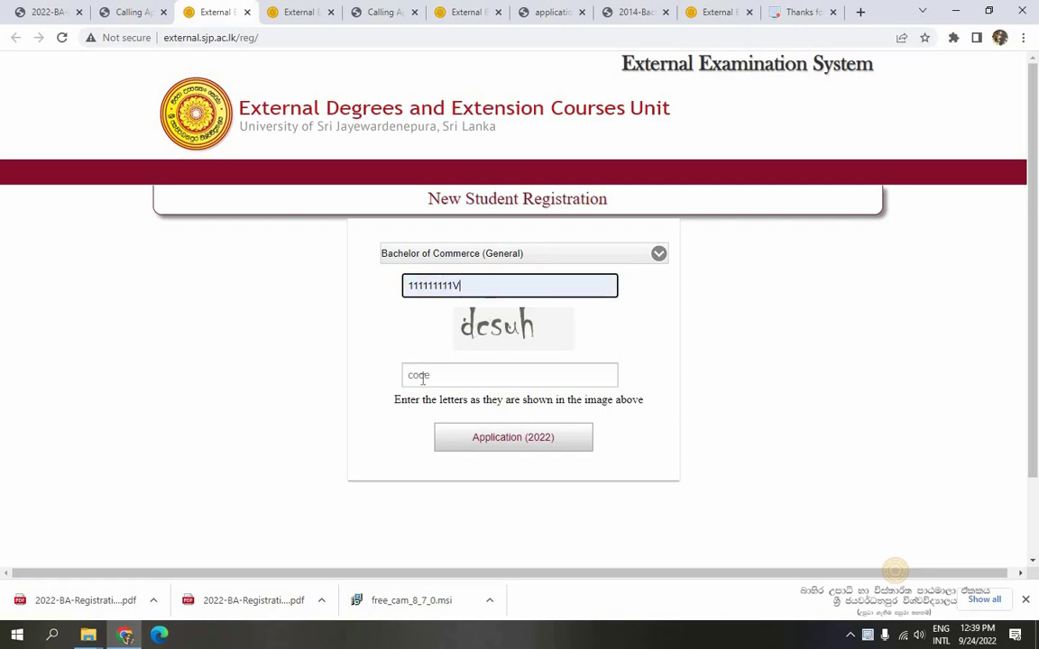
- Enter the verification letters shown in the image and go to the Bachelor of Commerce (General) application form
click(422, 380)
text(dd)
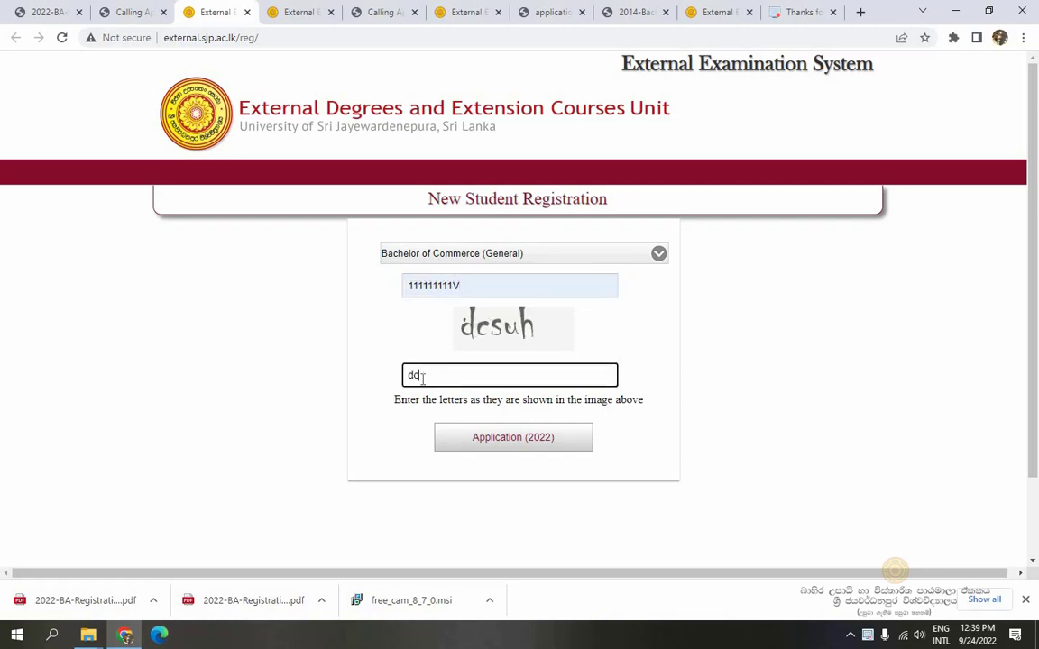
text(suh)
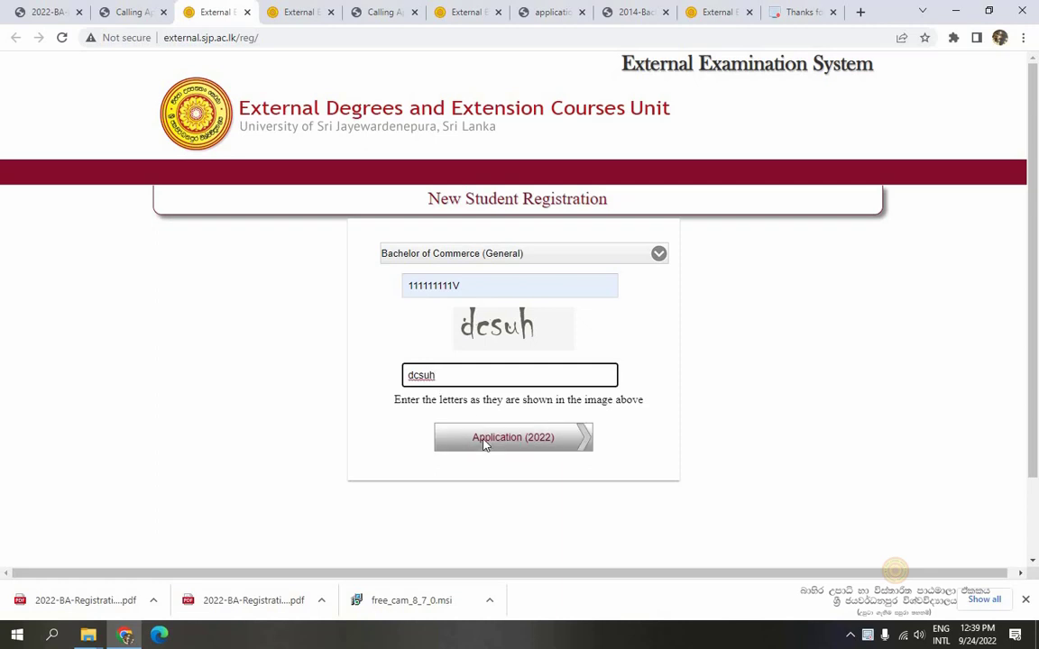
click(317, 18)
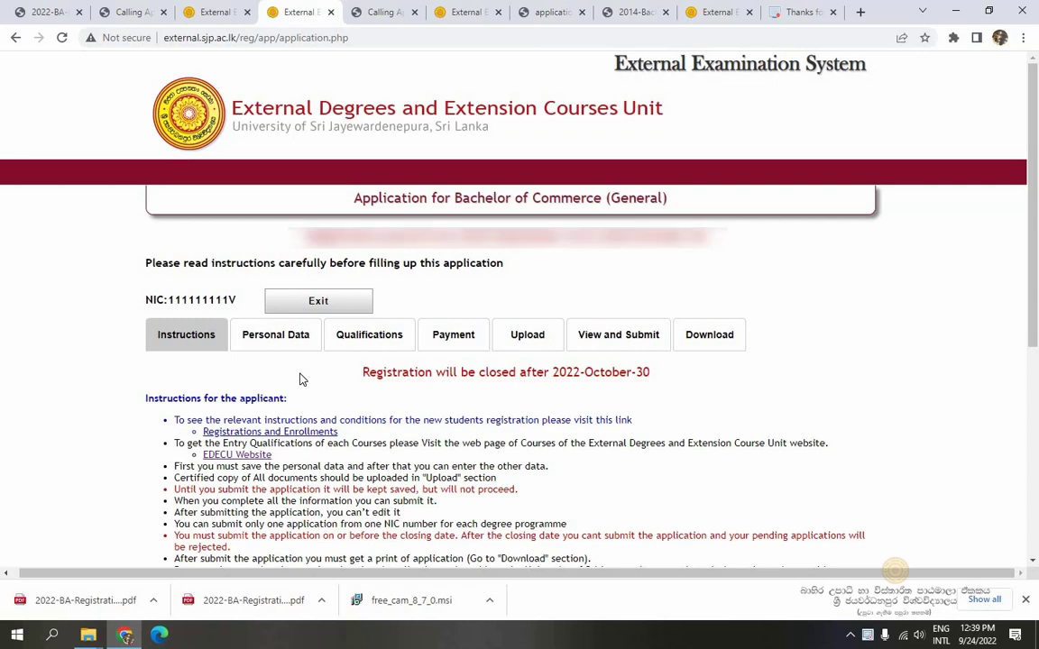
- Read the application instructions and review the applicant's completed Personal Data section down to the medium of the degree
scroll(302, 380, down, 1)
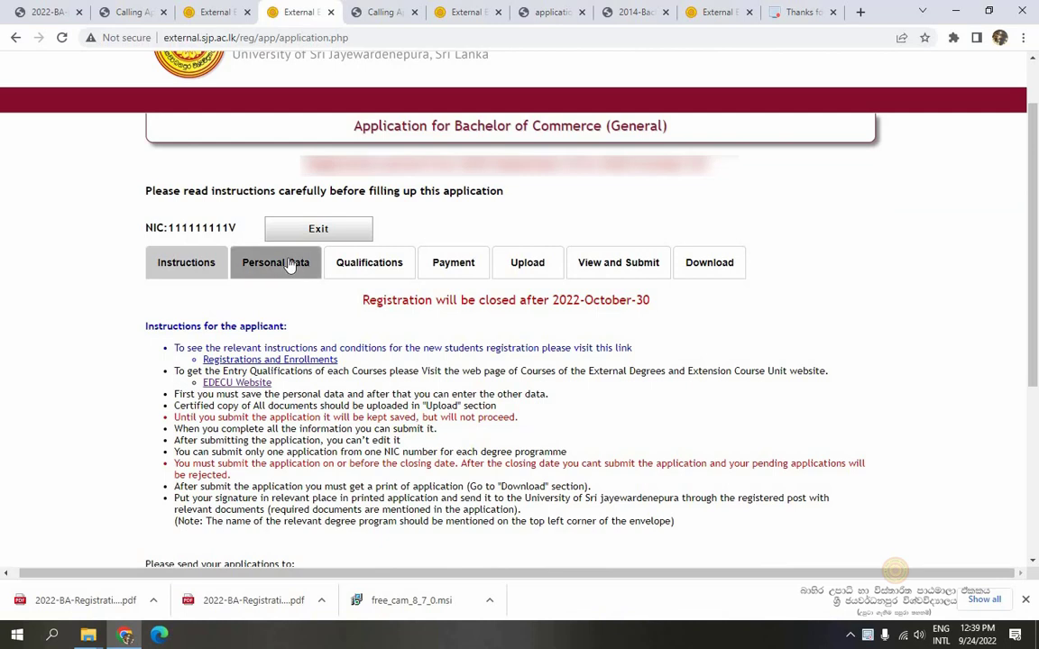
click(289, 262)
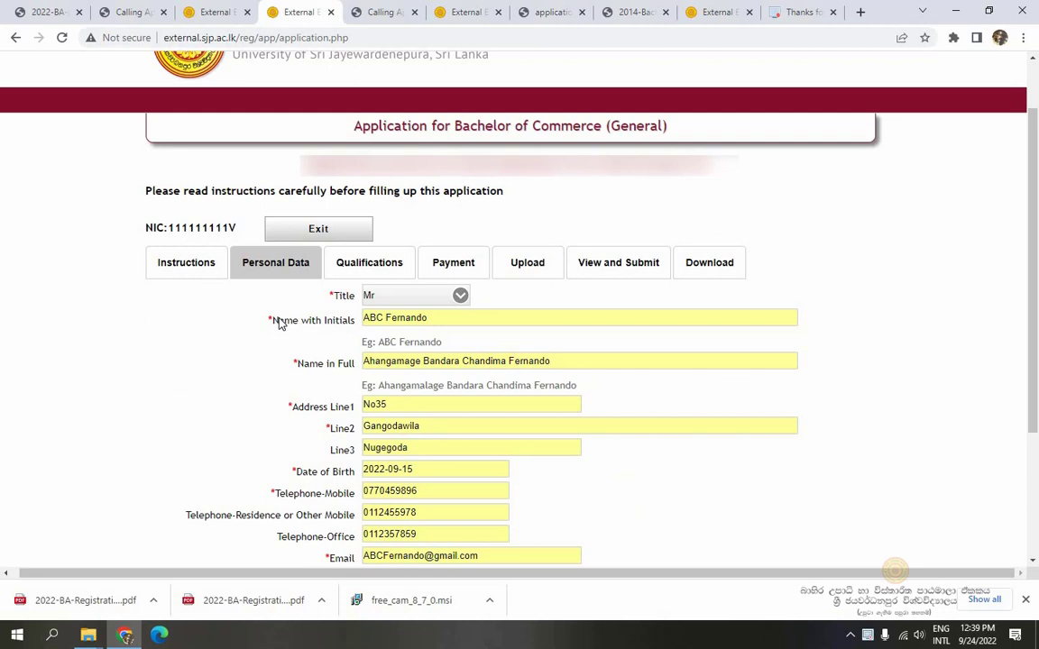
scroll(279, 323, down, 3)
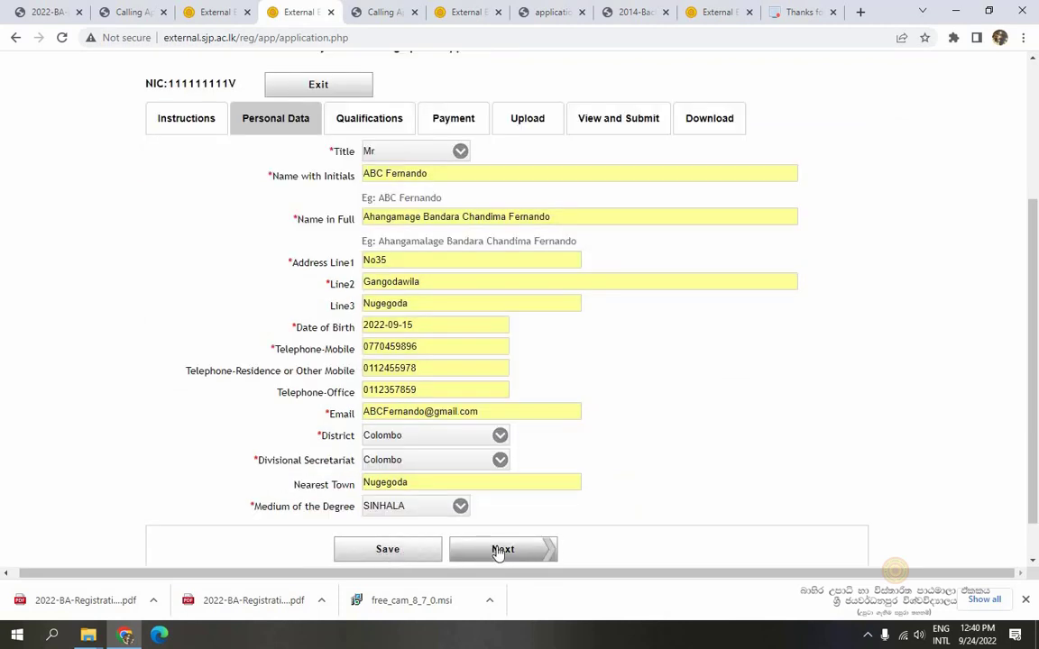
- Open the Qualifications section and check the choices for AL stream, AL syllabus and the AL Z Score sign
click(378, 117)
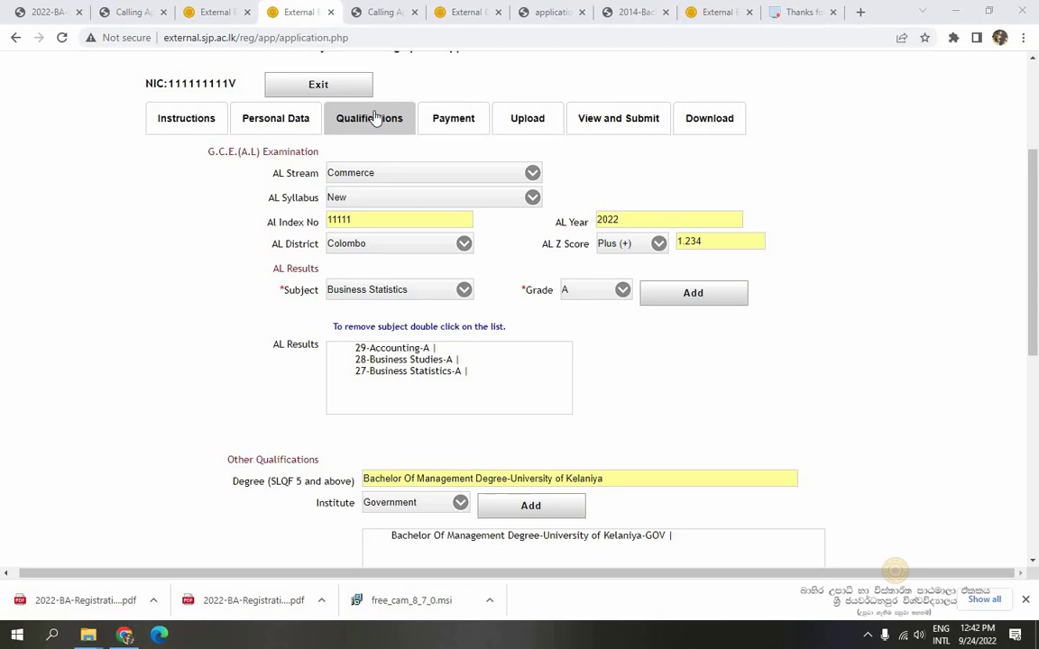
click(392, 177)
click(392, 202)
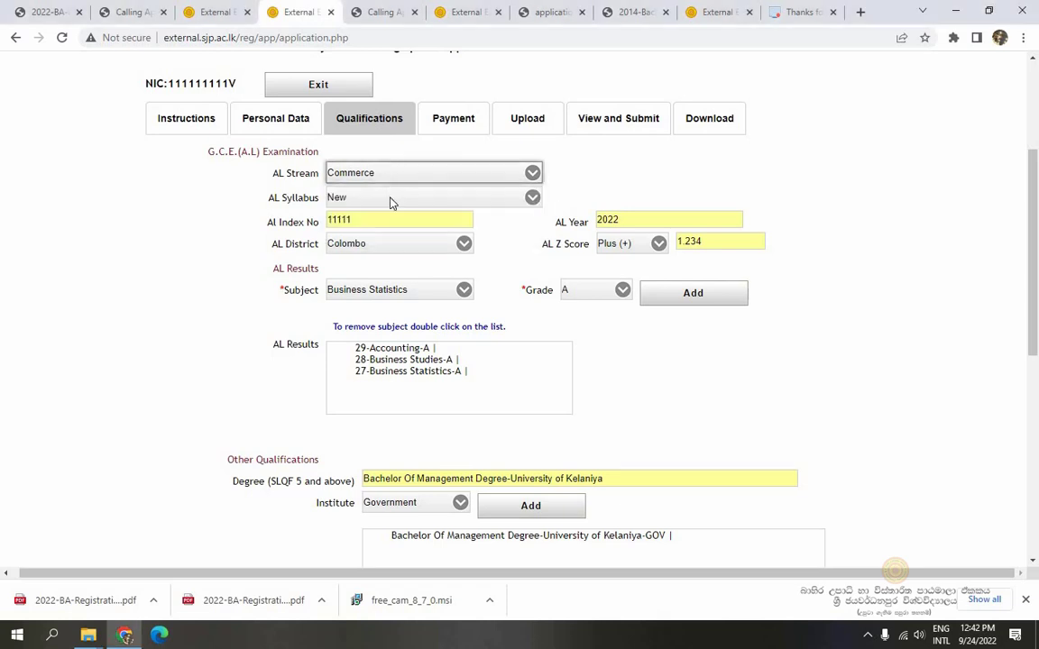
click(390, 202)
click(391, 202)
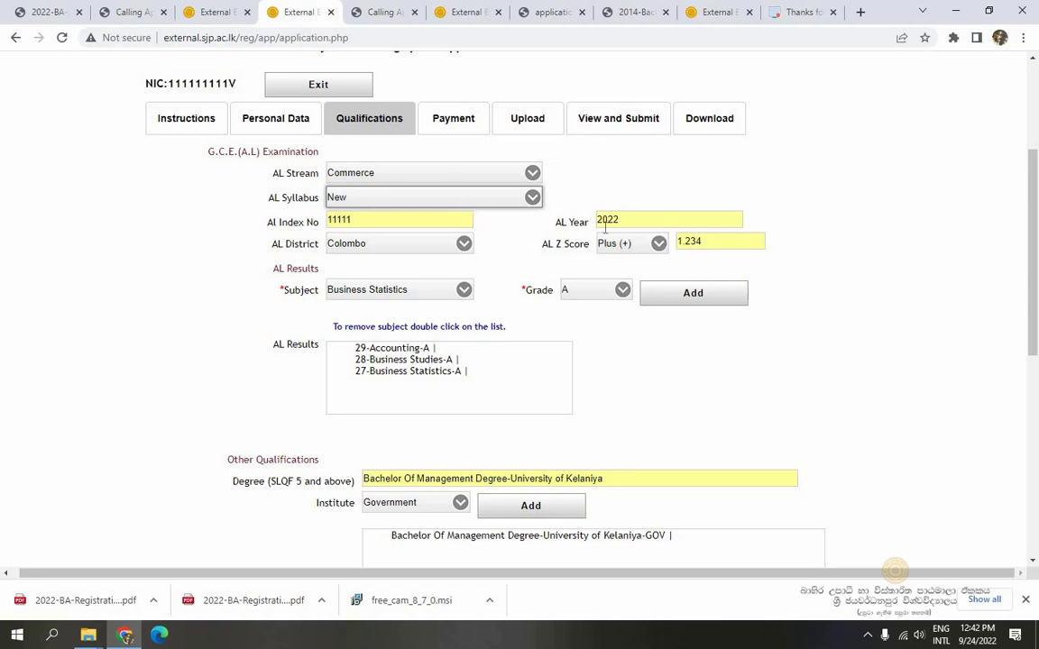
click(644, 245)
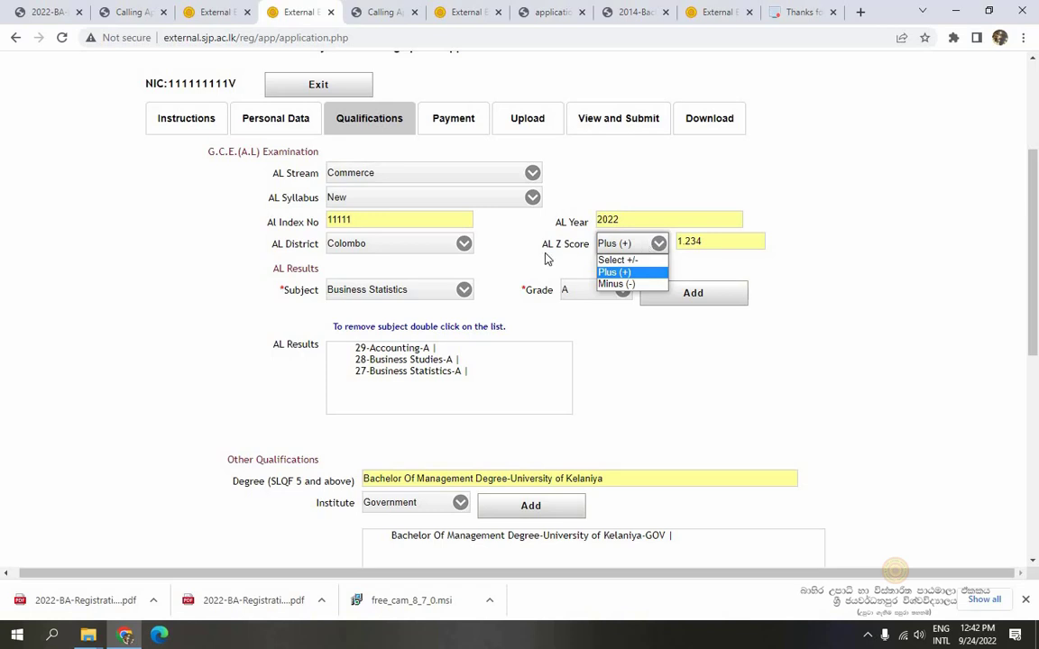
click(505, 248)
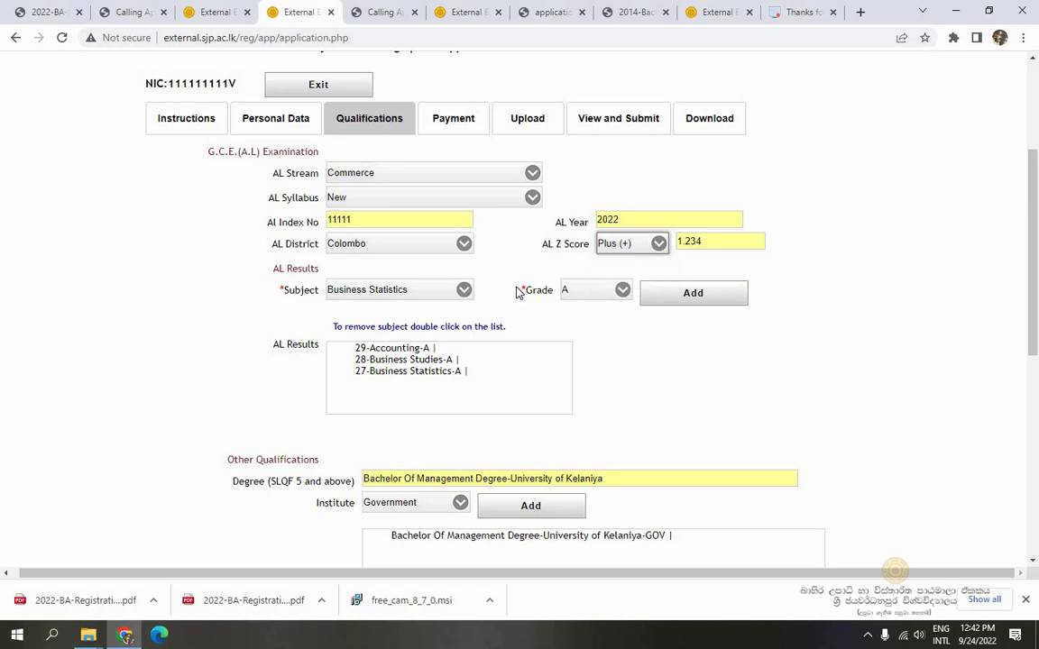
- Check the subject and grade choices for the AL results and examine the results already listed
click(441, 293)
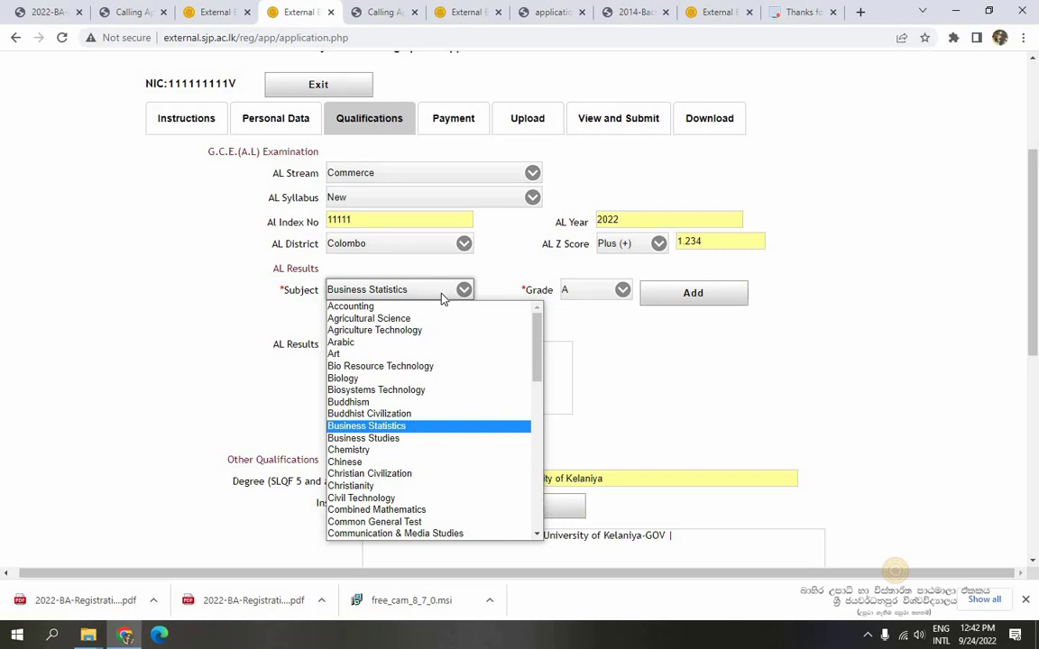
click(442, 298)
click(600, 293)
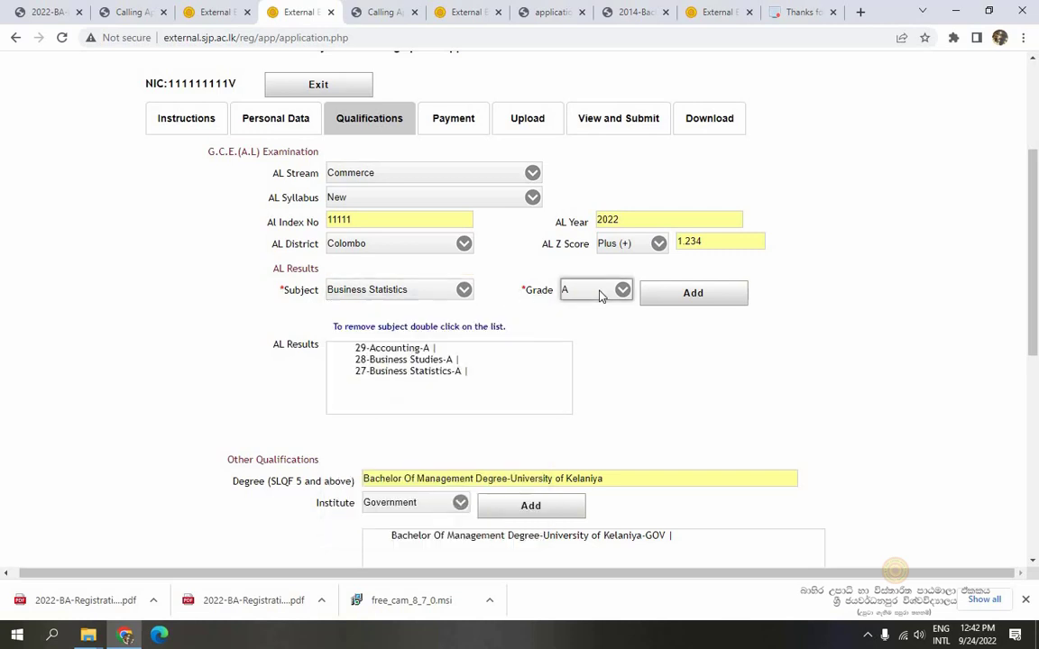
click(602, 294)
click(601, 295)
click(601, 295)
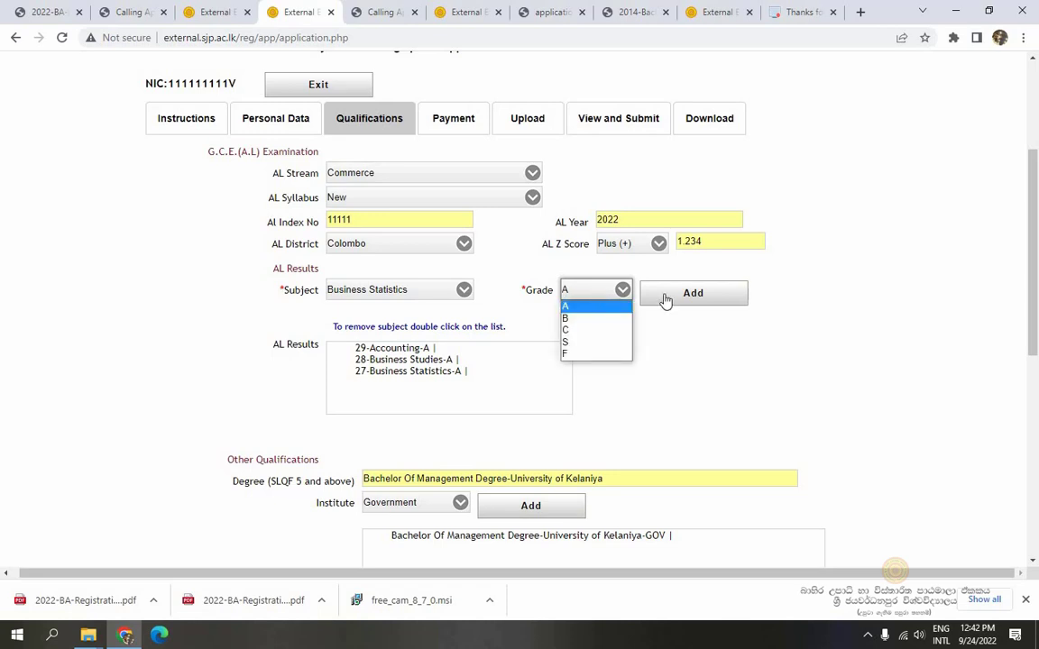
click(665, 300)
click(665, 300)
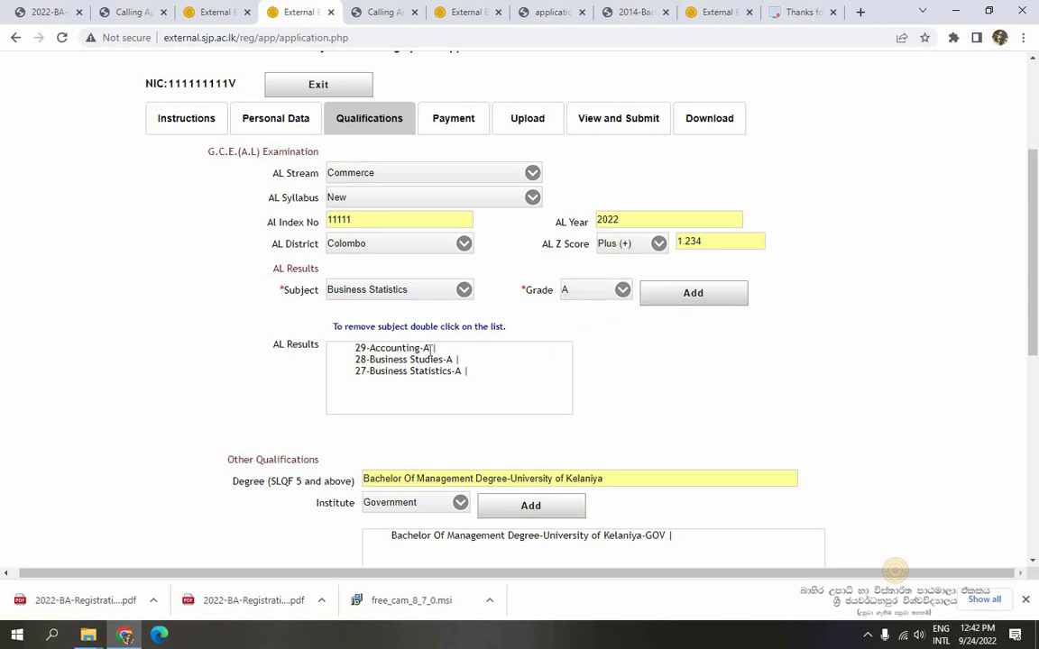
drag(469, 371, 348, 332)
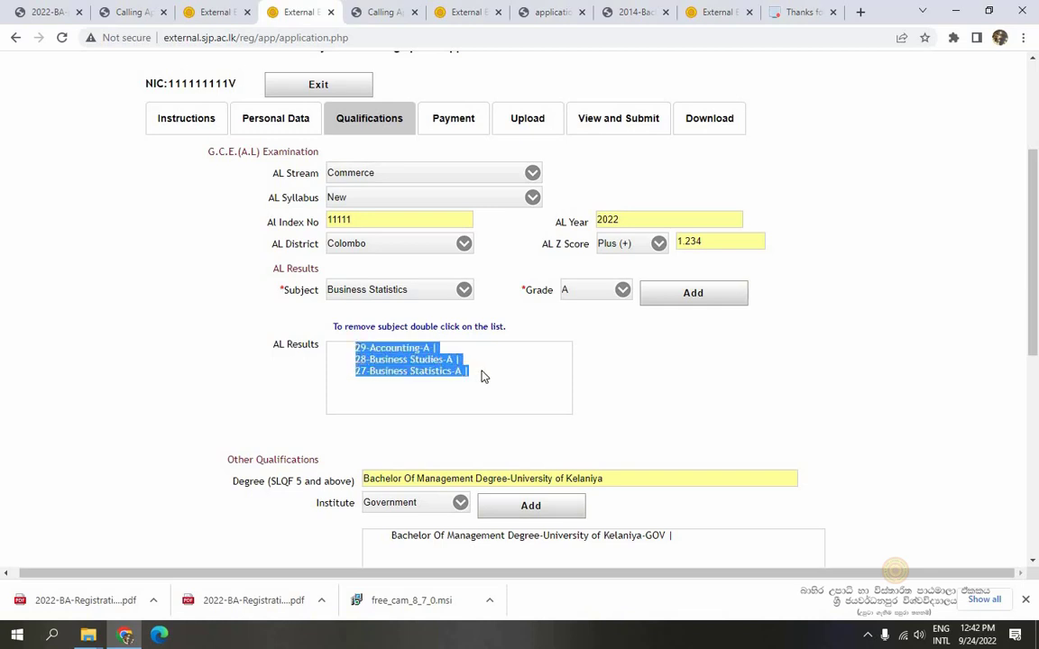
click(491, 371)
- Remove the Business Statistics entry from the AL results list and check the subject choices for adding a result
scroll(517, 332, down, 2)
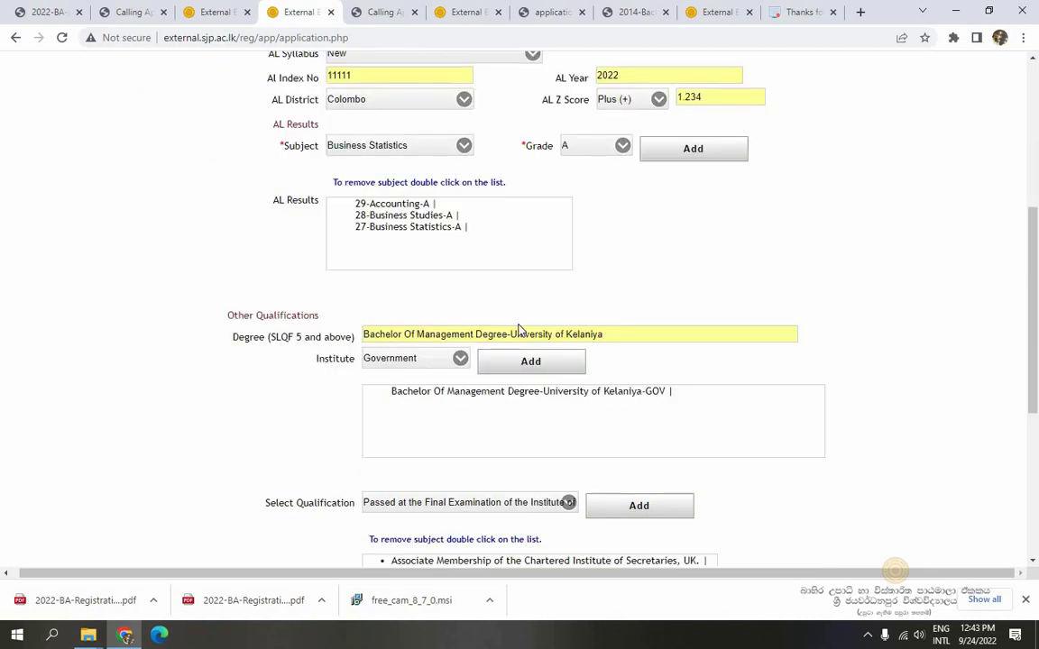
double_click(461, 228)
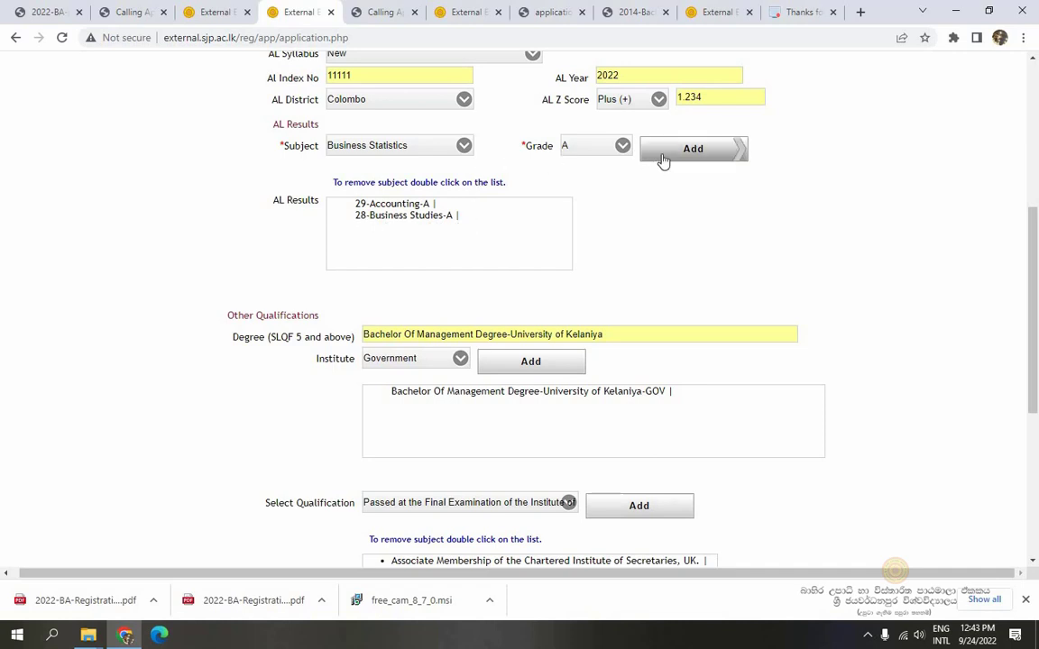
click(405, 144)
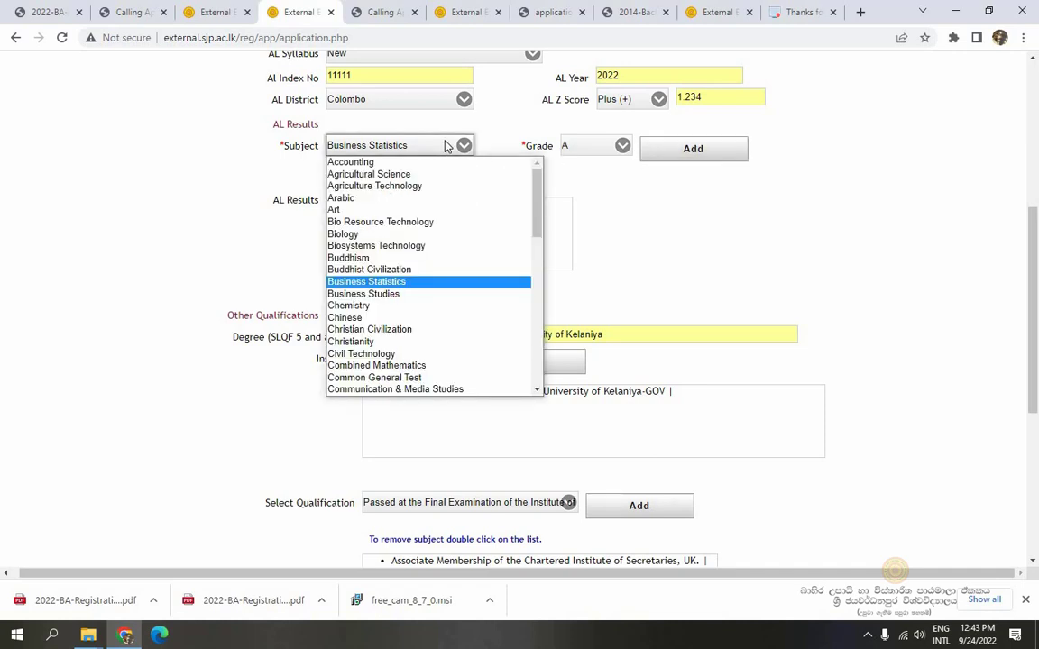
click(573, 155)
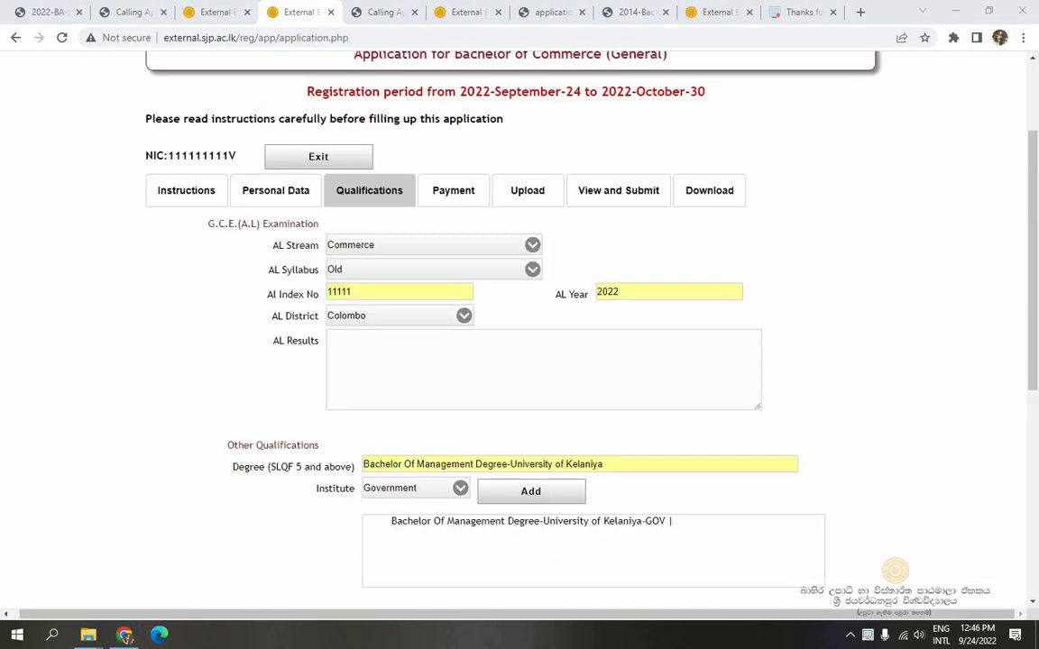
- Choose Old as the AL syllabus and enter "Business Statistics-A" as the AL results
click(424, 269)
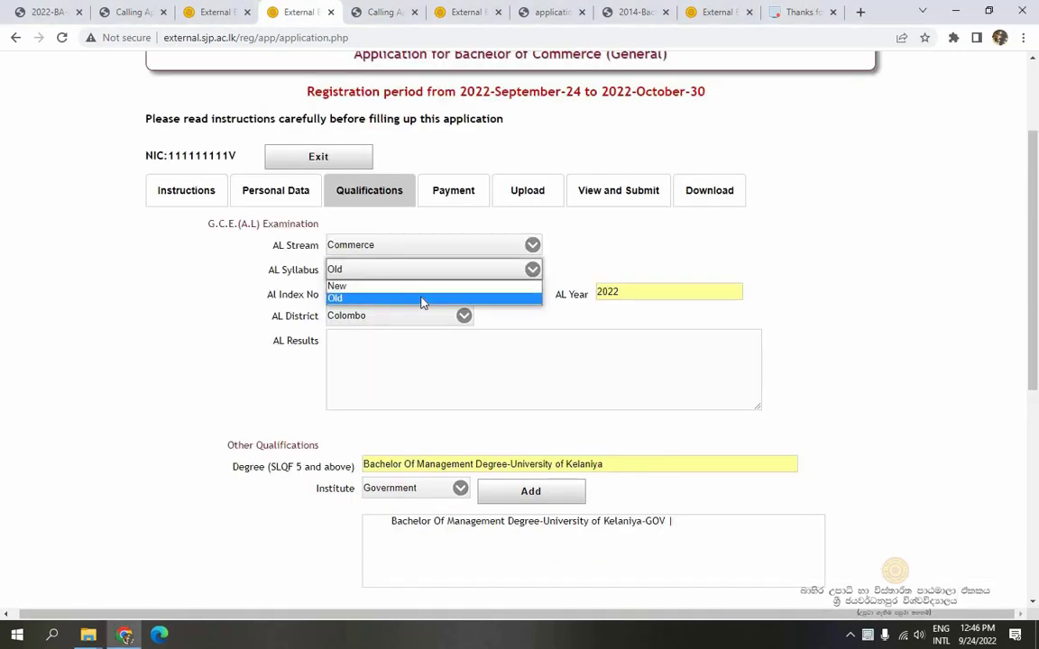
click(421, 298)
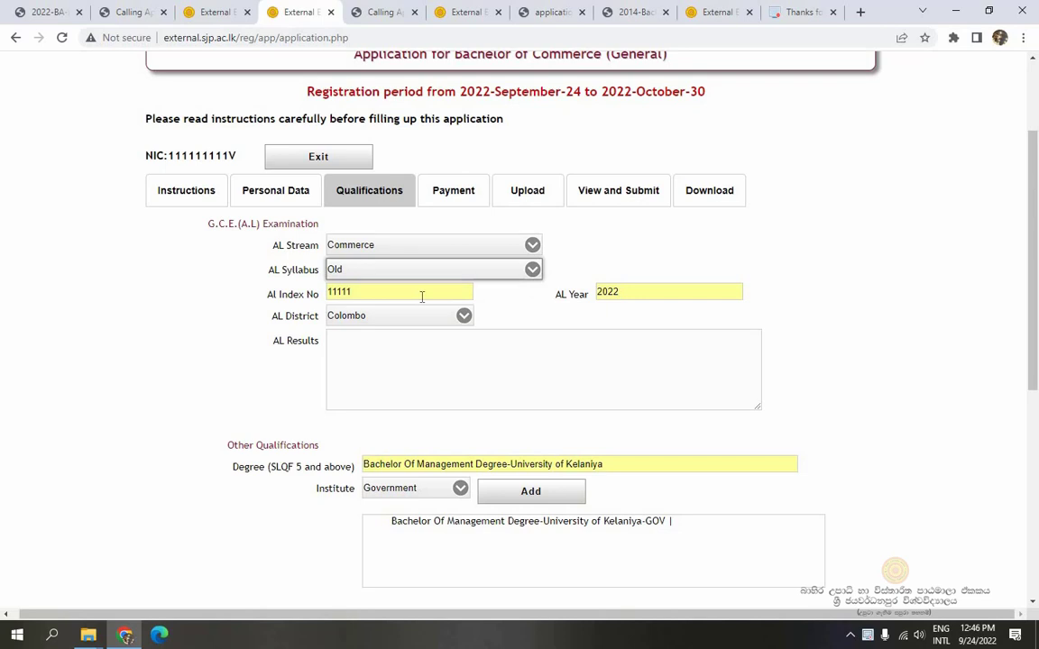
click(405, 339)
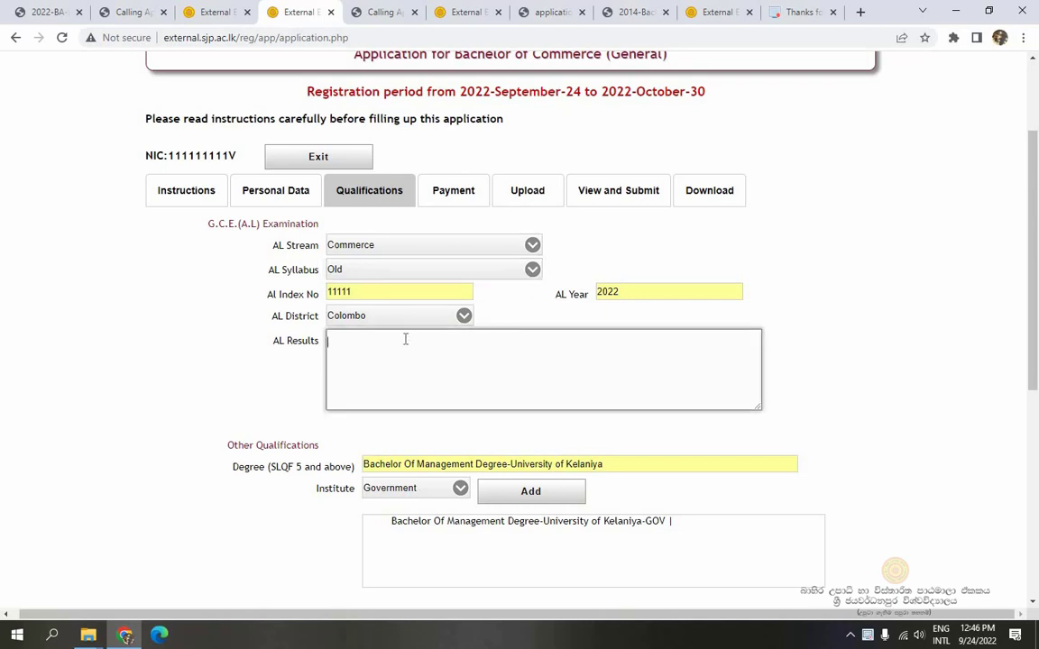
text(Business Statistics-A)
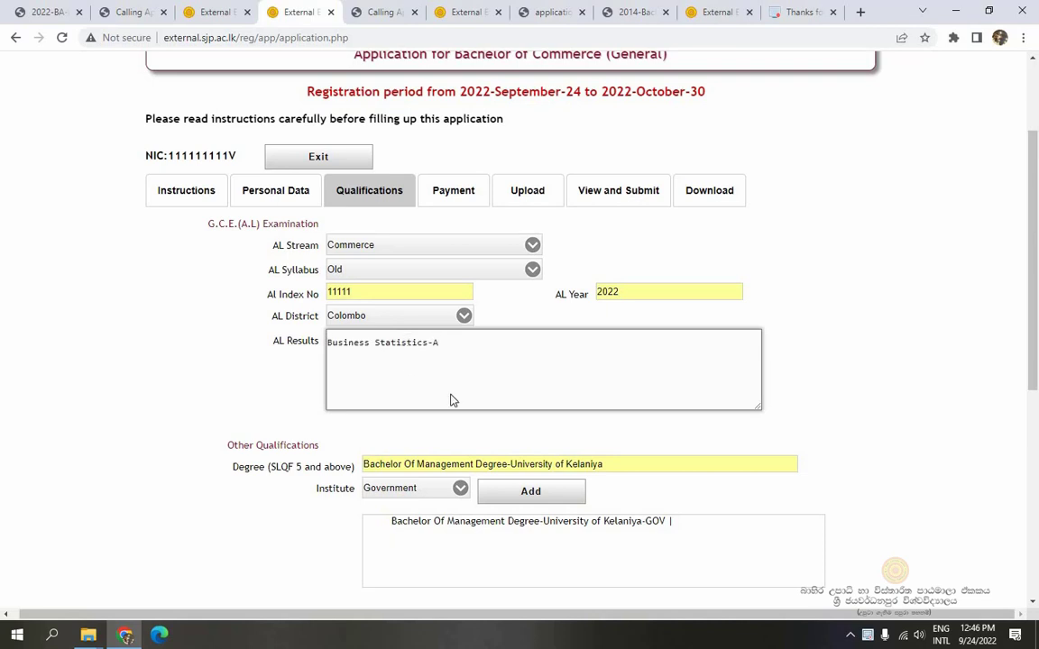
- Set the AL syllabus to New
scroll(451, 397, down, 1)
scroll(382, 203, up, 1)
click(378, 274)
click(376, 285)
- Examine the Other Qualifications entries, including the degree name, its institute type and the selected professional qualifications
scroll(381, 393, down, 2)
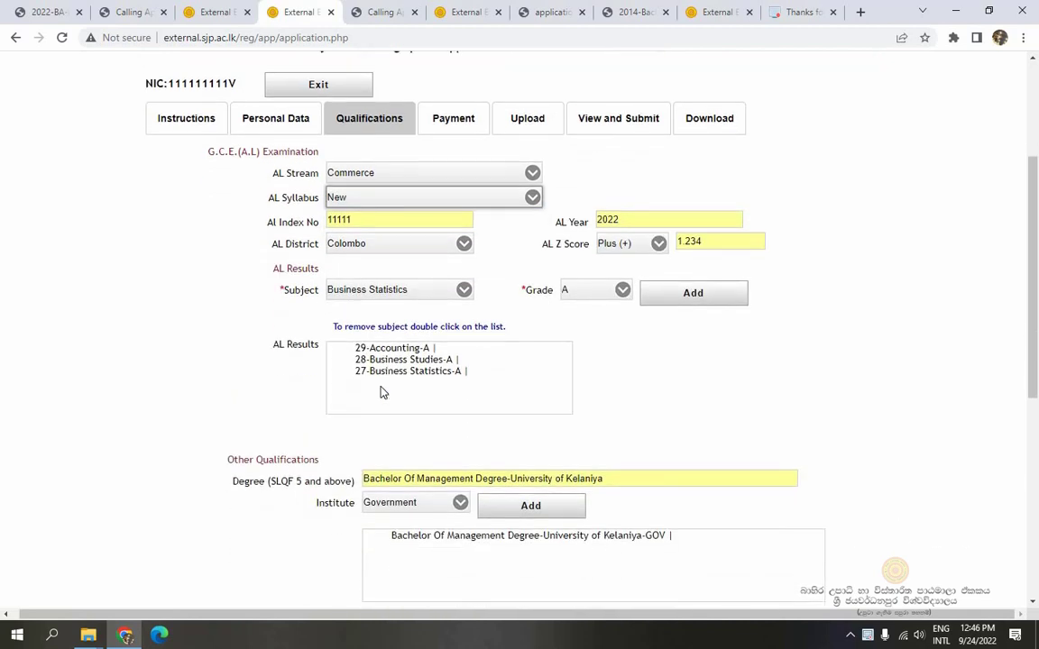
scroll(378, 392, down, 2)
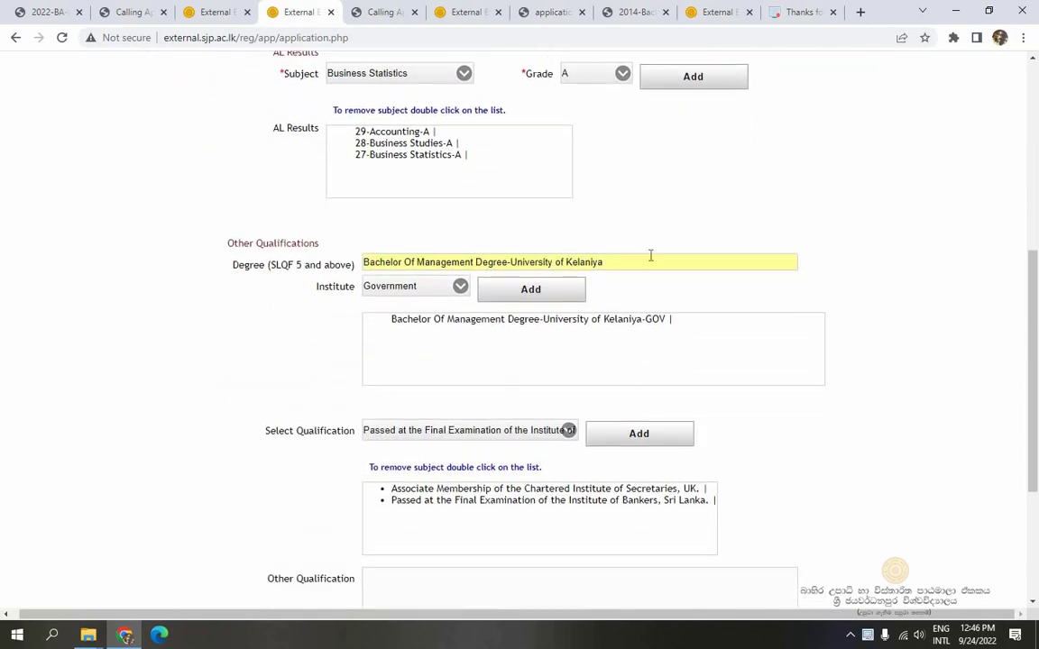
drag(627, 259, 362, 270)
click(515, 288)
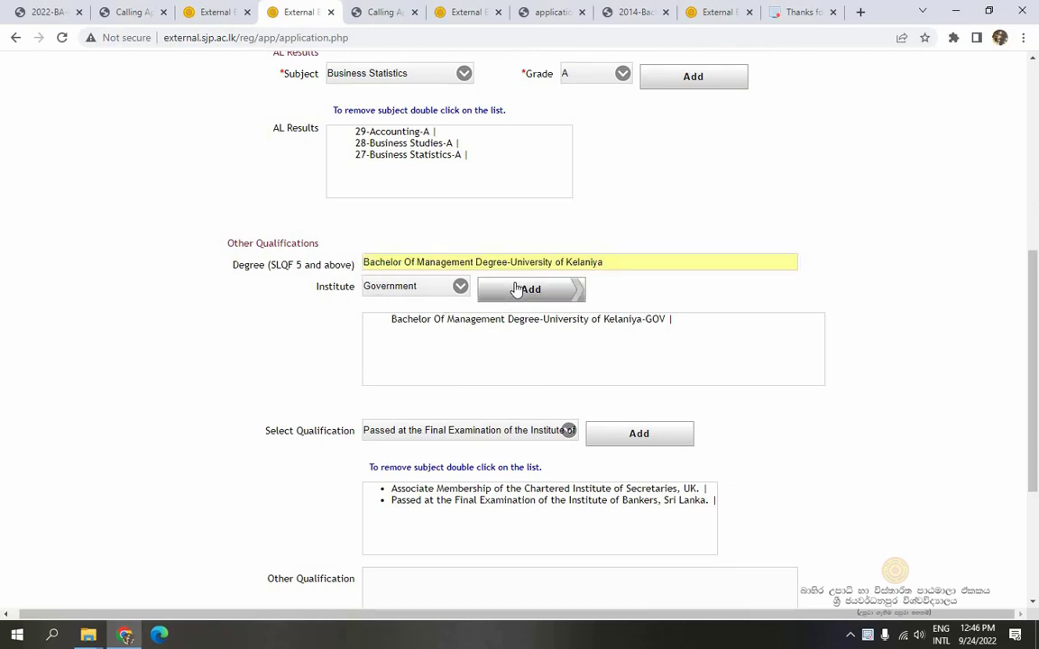
scroll(516, 325, down, 3)
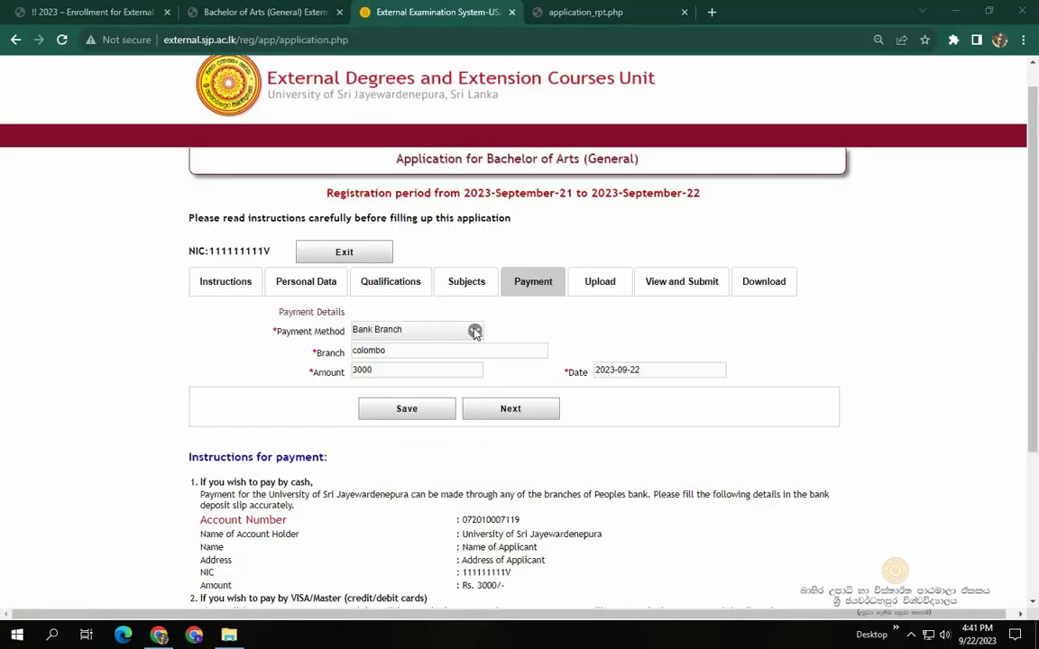
- Keep Bank Branch as the payment method and check the branch, amount and date fields of the payment details
click(474, 331)
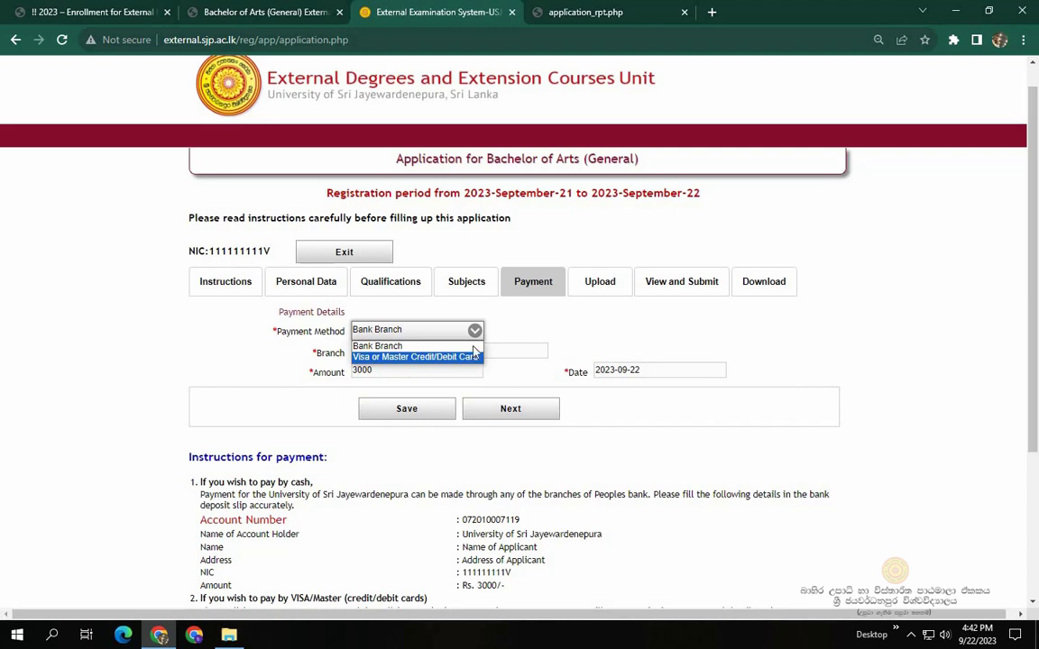
click(424, 345)
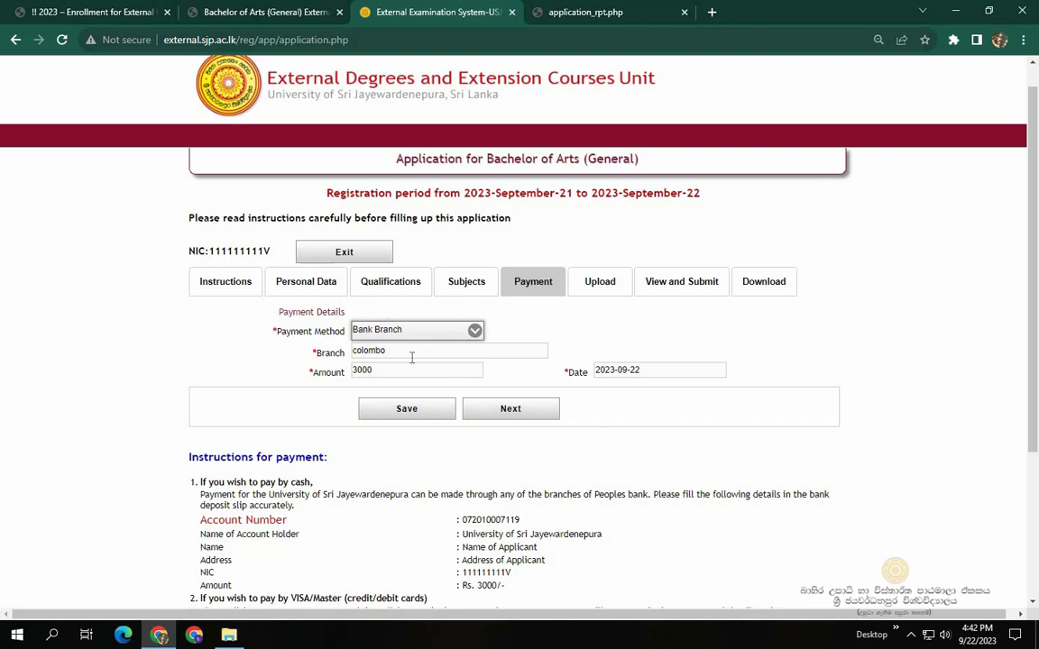
click(462, 350)
click(457, 368)
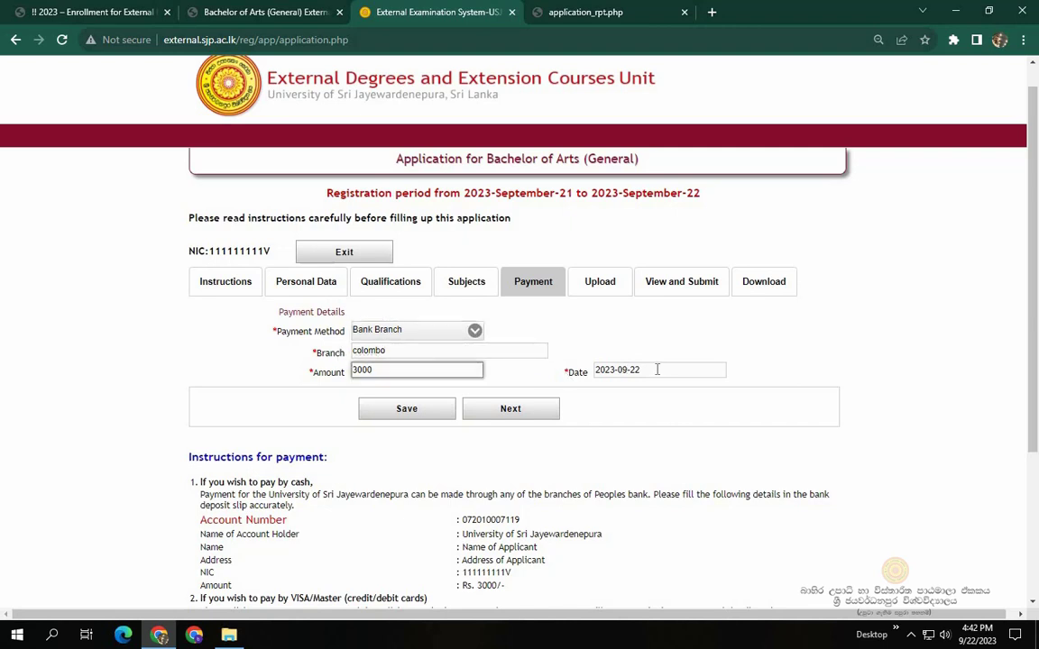
click(569, 370)
click(526, 339)
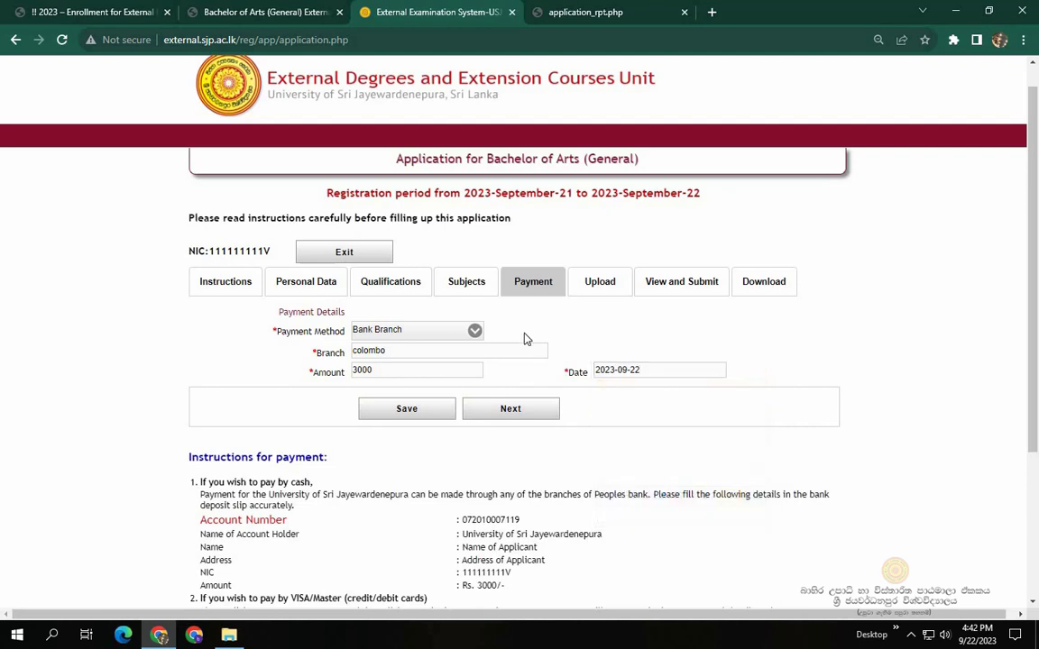
- Choose Visa or Master Credit/Debit Card as the payment method, proceed to online payment and submit the application fee confirmation
click(474, 331)
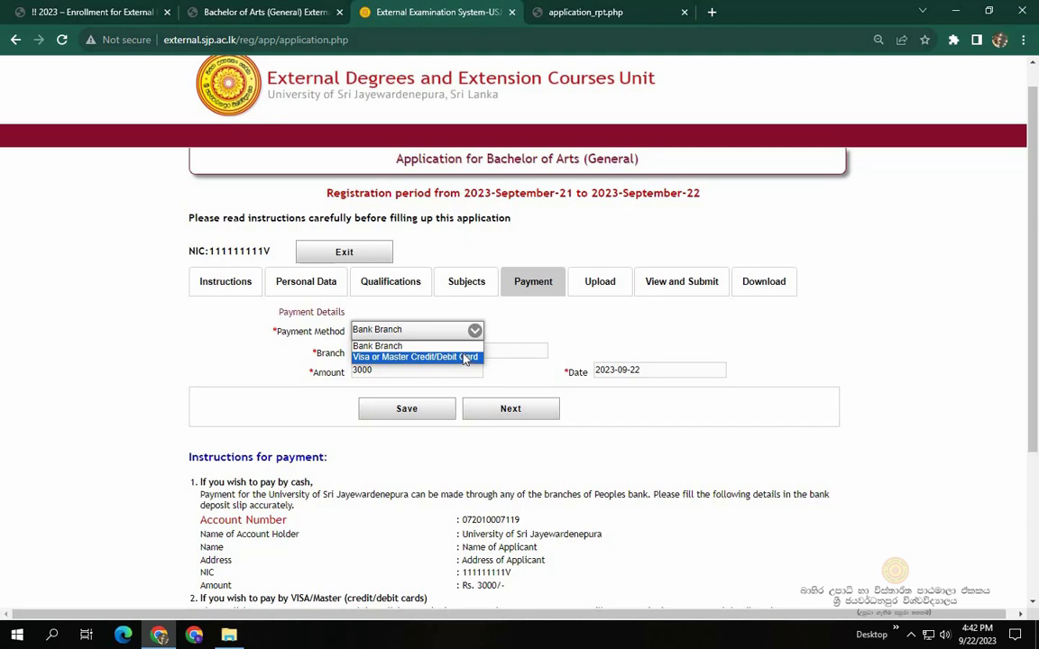
click(464, 357)
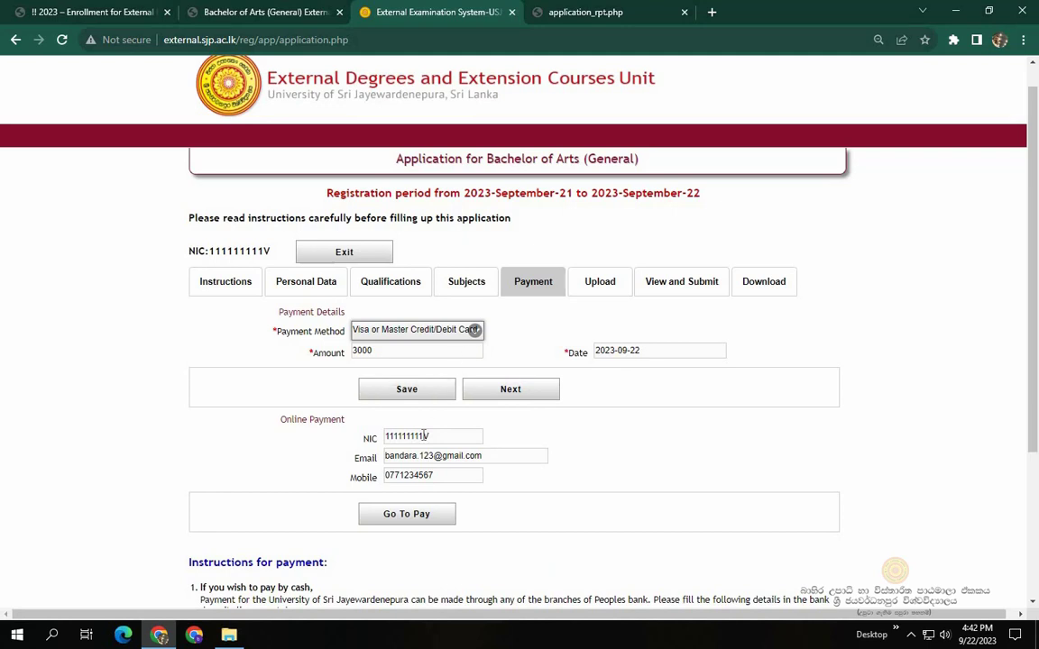
click(418, 518)
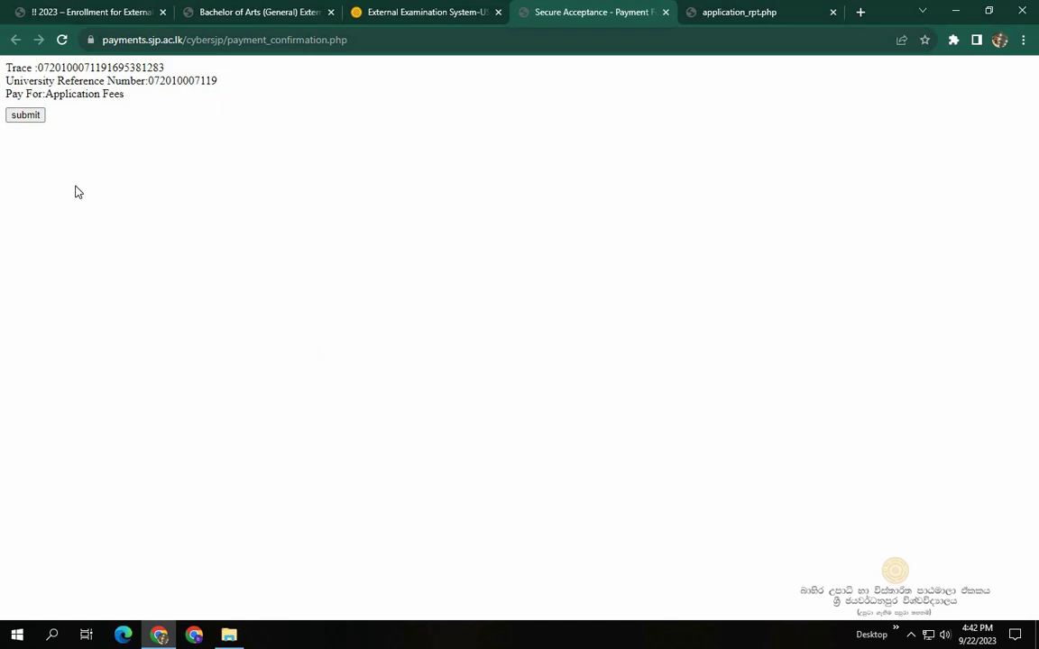
click(22, 114)
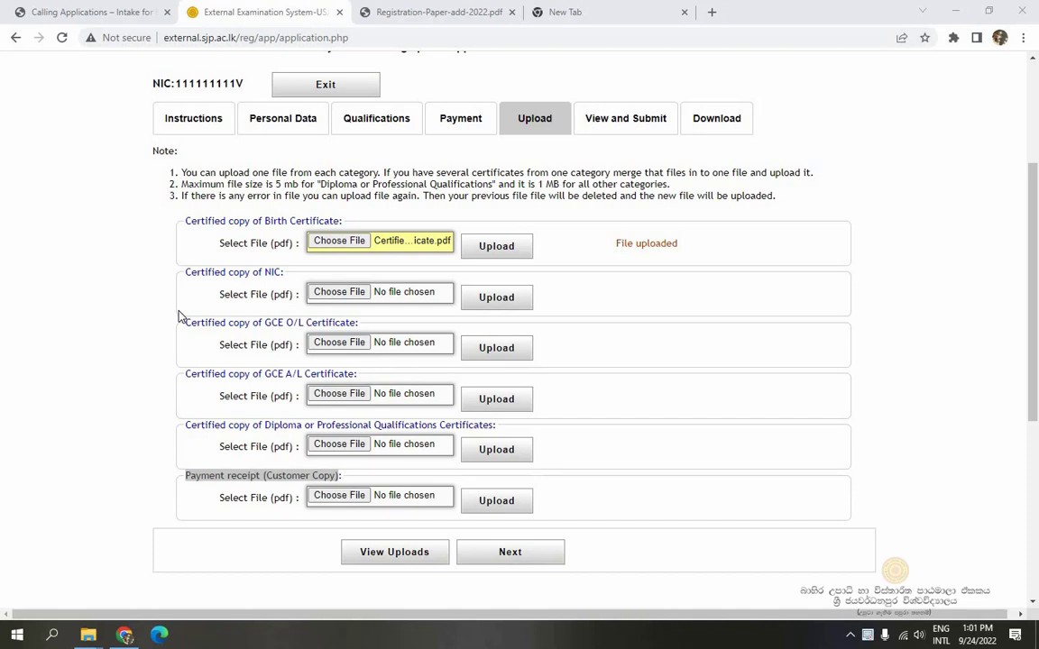
- Upload "Certified copy of Birth Certificate - Copy (2).pdf" as the certified copy of the birth certificate
click(351, 245)
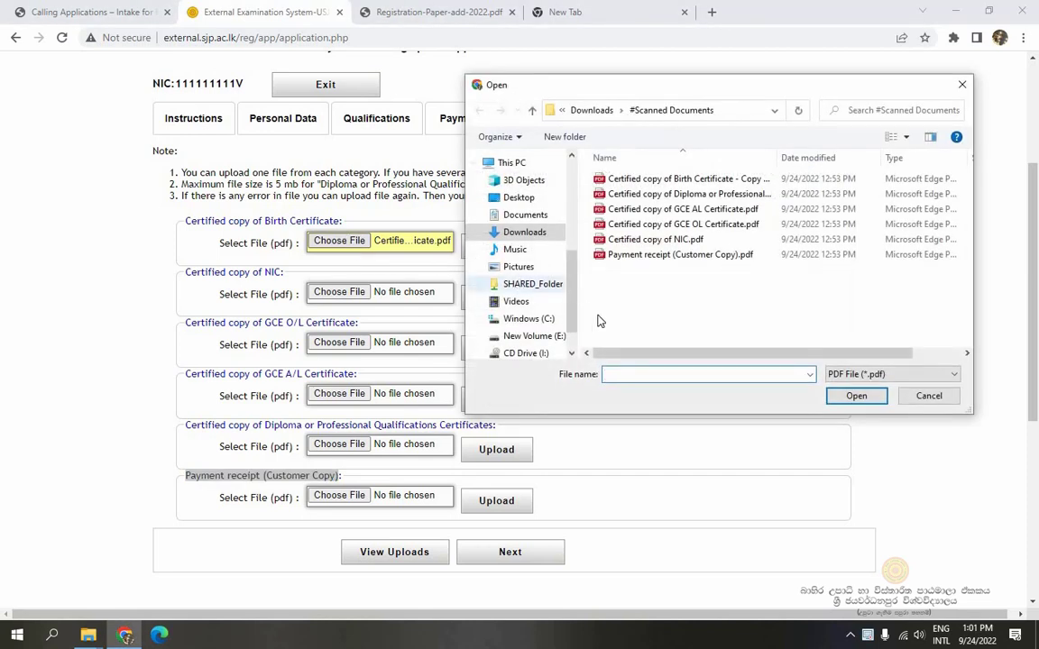
click(661, 179)
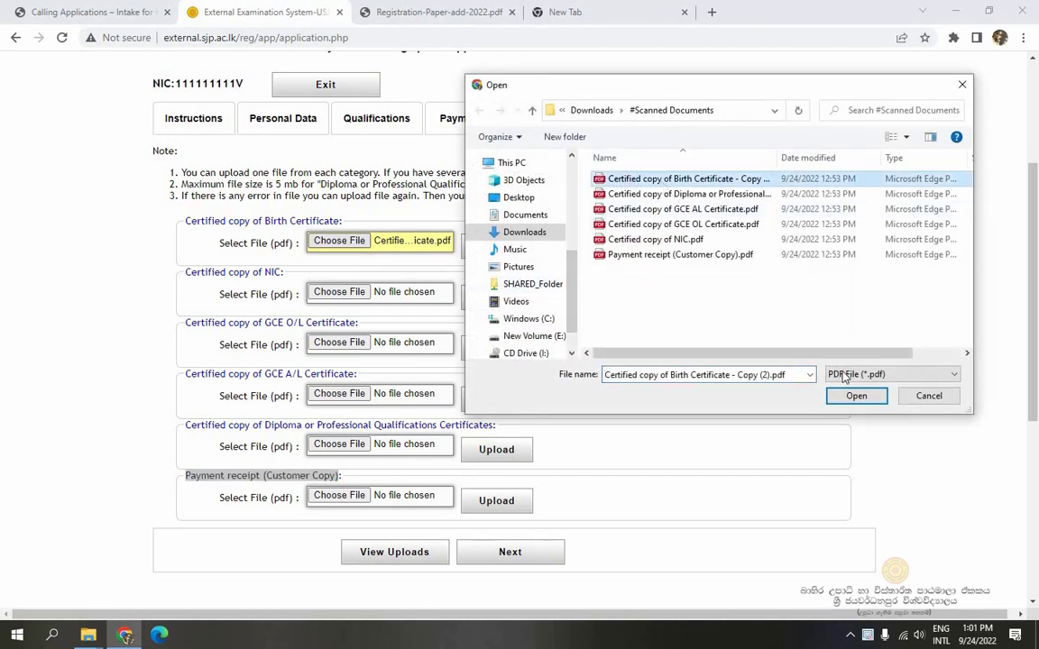
click(856, 396)
click(509, 248)
click(630, 379)
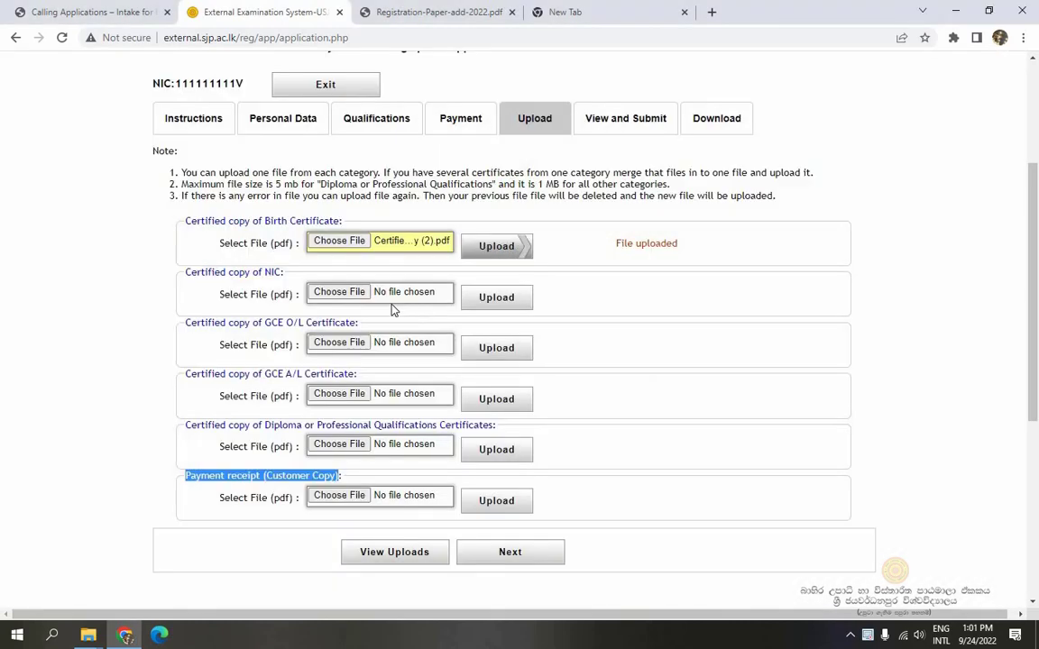
- Upload "Certified copy of NIC.pdf" as the certified copy of the NIC
click(338, 292)
click(622, 239)
click(853, 394)
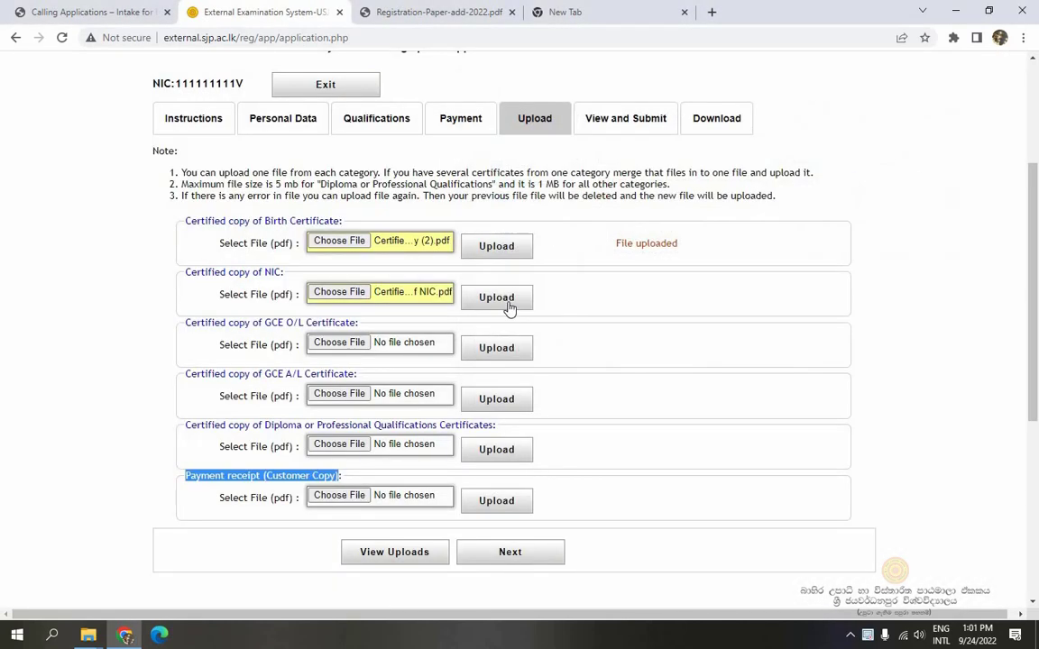
click(507, 303)
click(638, 377)
- Upload "Certified copy of GCE OL Certificate.pdf" as the certified copy of the GCE O/L certificate
click(334, 343)
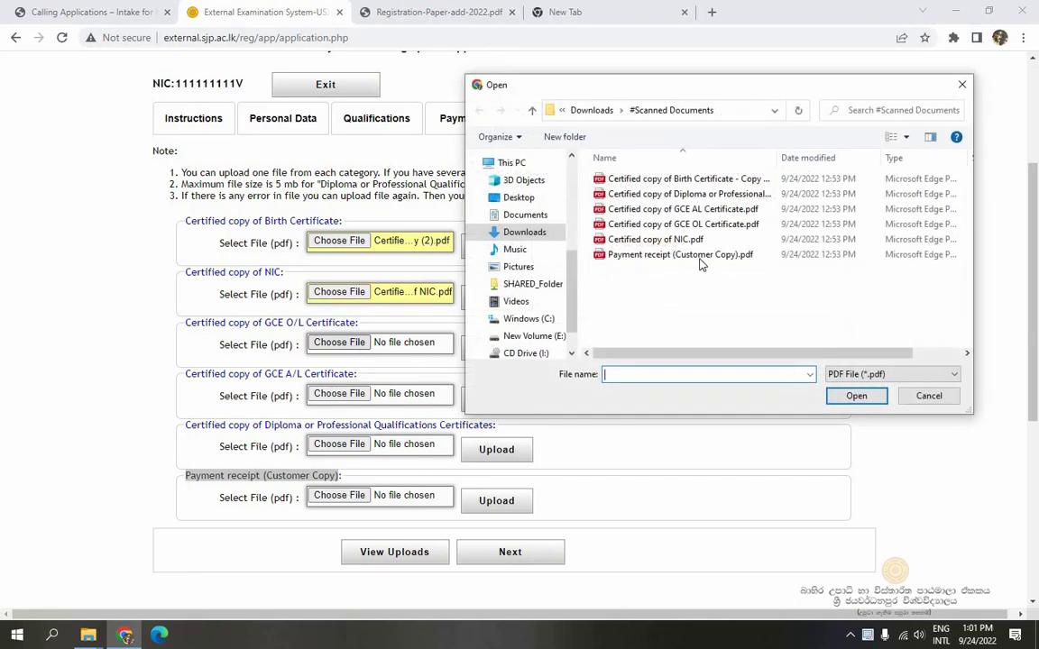
click(683, 224)
click(855, 396)
click(497, 348)
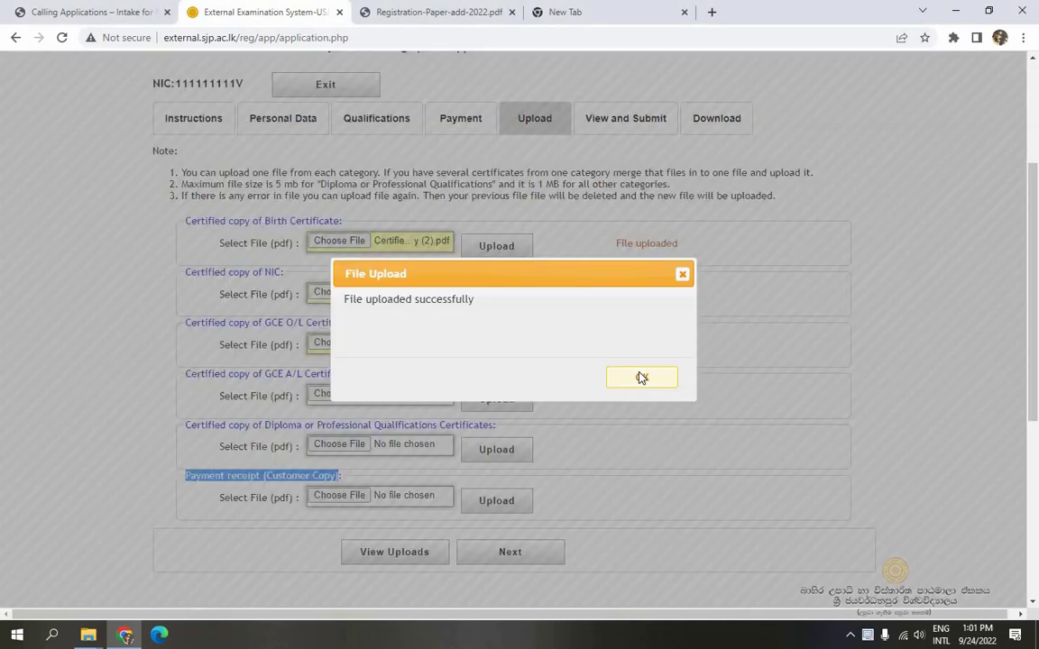
click(641, 378)
- Upload "Certified copy of GCE AL Certificate.pdf" as the certified copy of the GCE A/L certificate
click(339, 394)
click(682, 208)
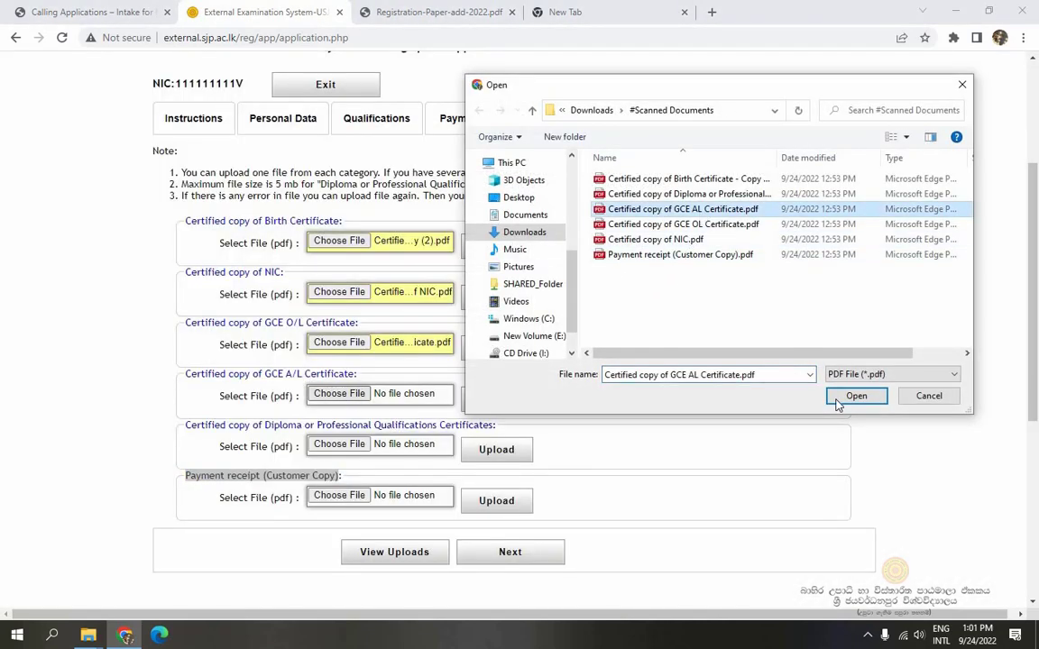
click(836, 403)
click(496, 399)
key(Return)
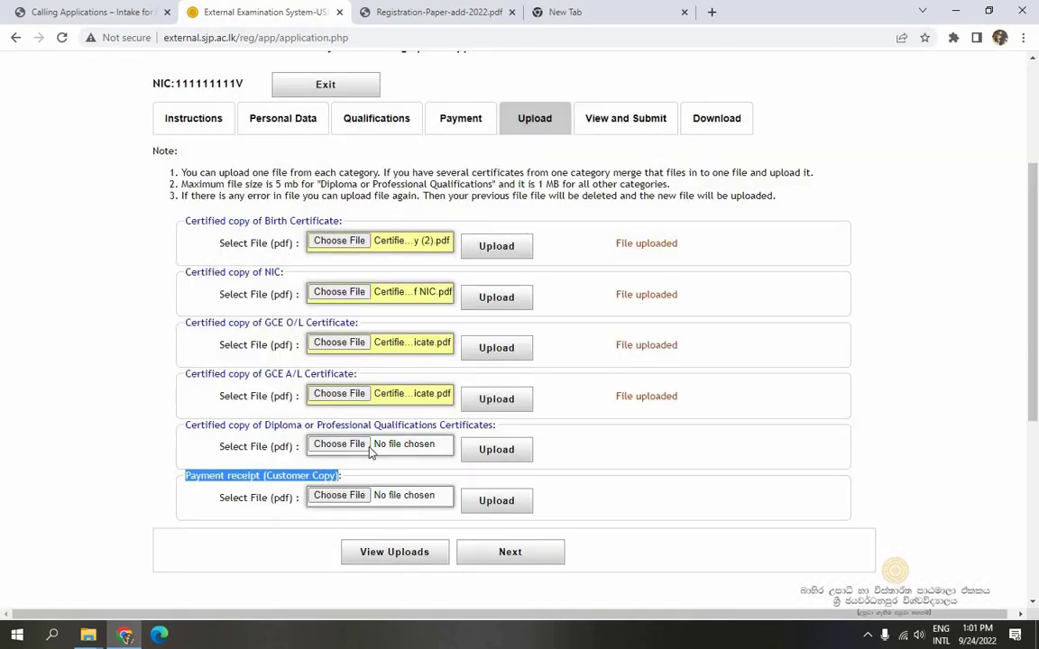
- Upload the scanned PDF of the diploma or professional qualifications certificates in its matching category
click(369, 451)
click(790, 195)
click(856, 396)
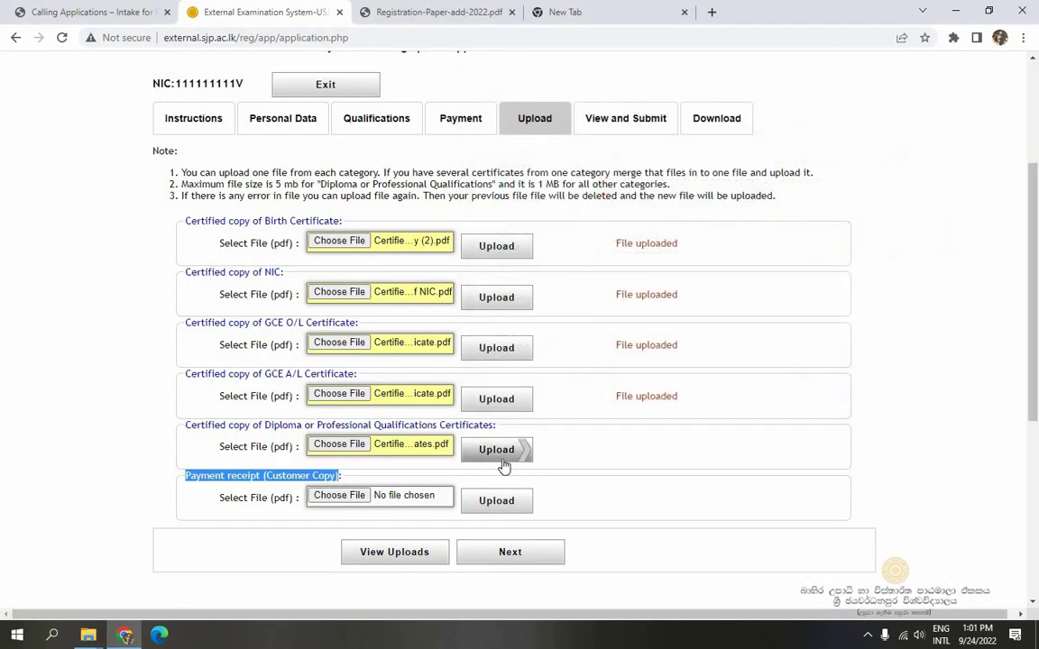
click(496, 449)
key(Return)
- Upload "Payment receipt (Customer Copy).pdf" as the payment receipt
click(427, 496)
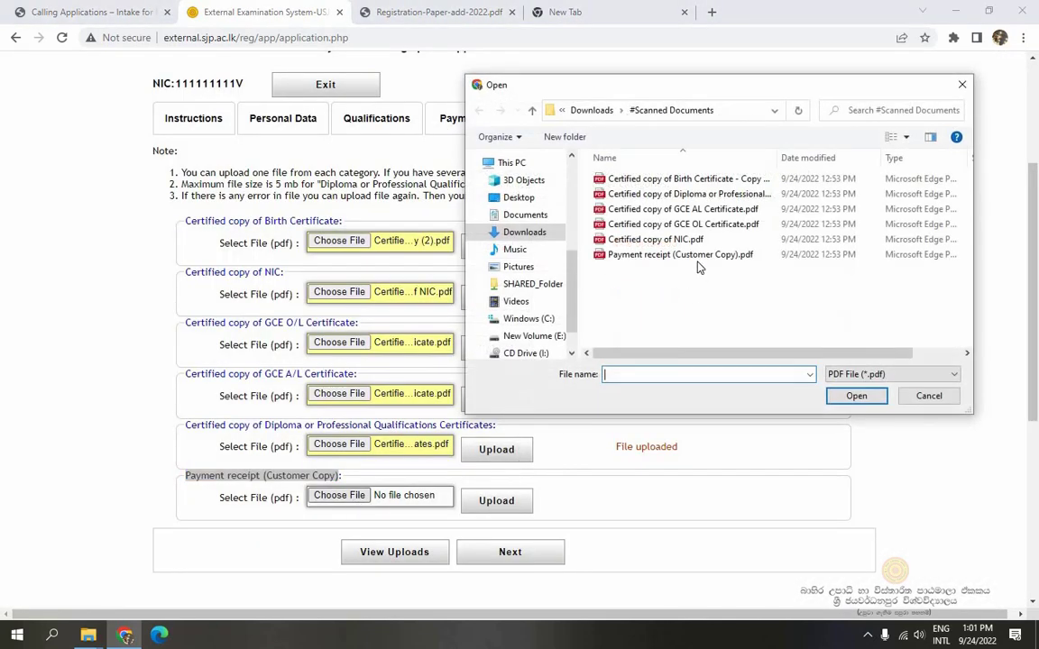
click(680, 255)
click(856, 396)
click(496, 501)
key(Return)
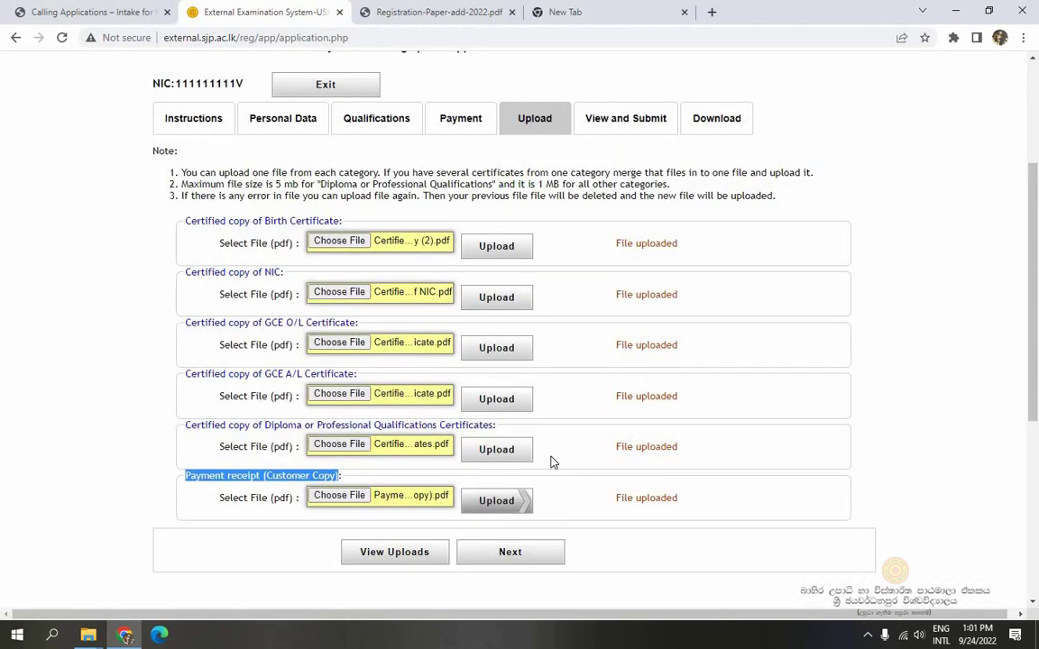
- Display the previews of all uploaded documents, check them and continue to the next section of the application
scroll(553, 462, down, 3)
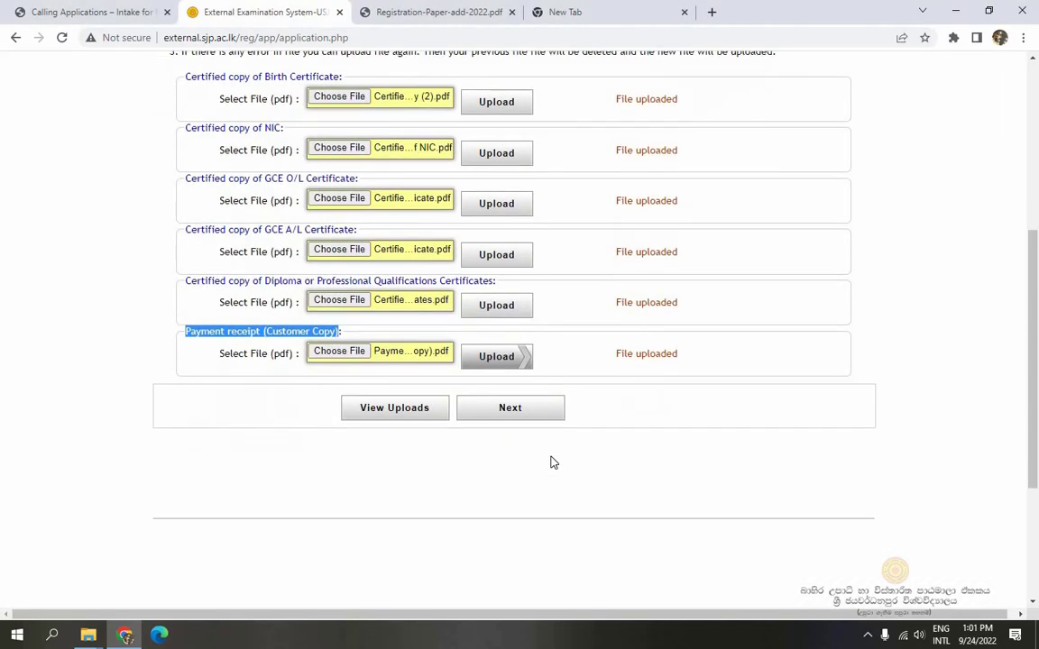
click(399, 410)
scroll(399, 419, down, 4)
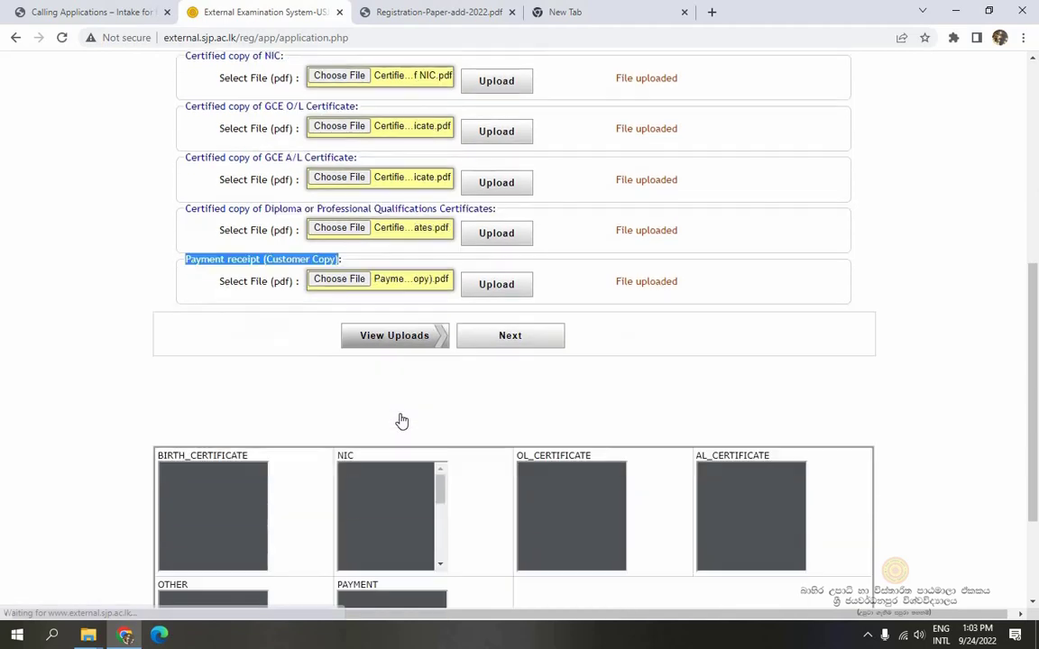
scroll(403, 420, down, 3)
scroll(577, 388, down, 3)
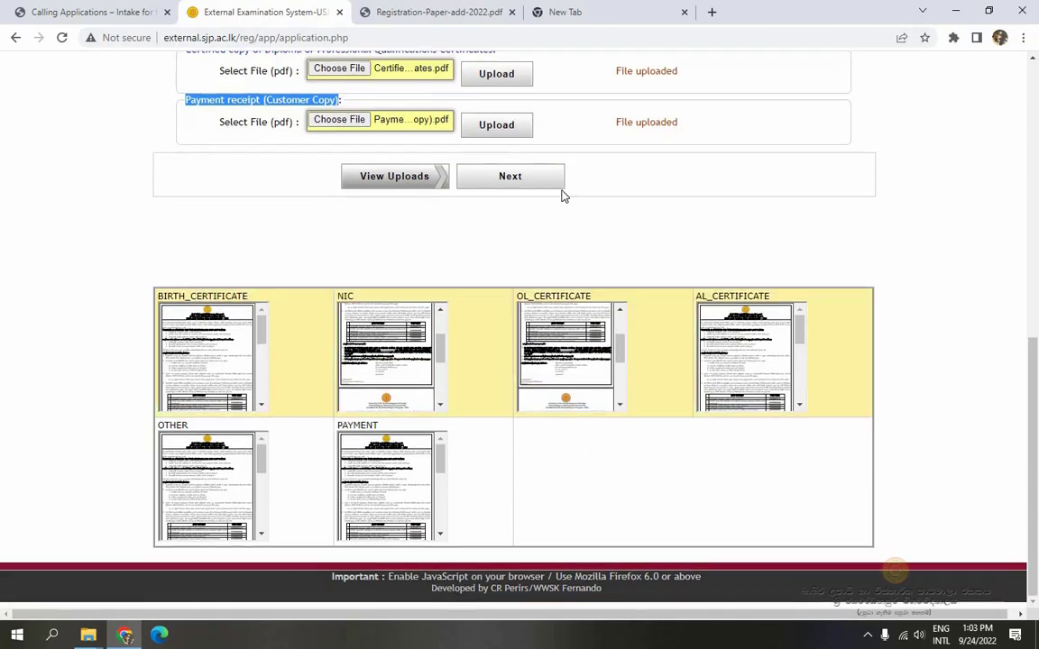
click(512, 177)
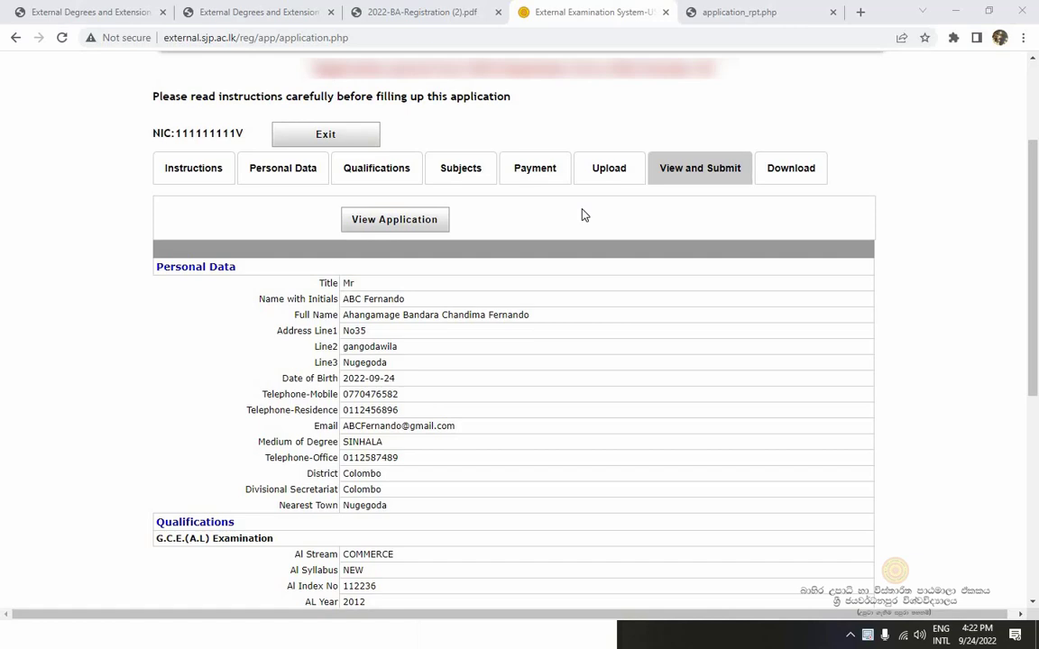
- Review the application summary, covering personal data, A/L qualifications, payment details and the declaration before submission
scroll(511, 289, down, 3)
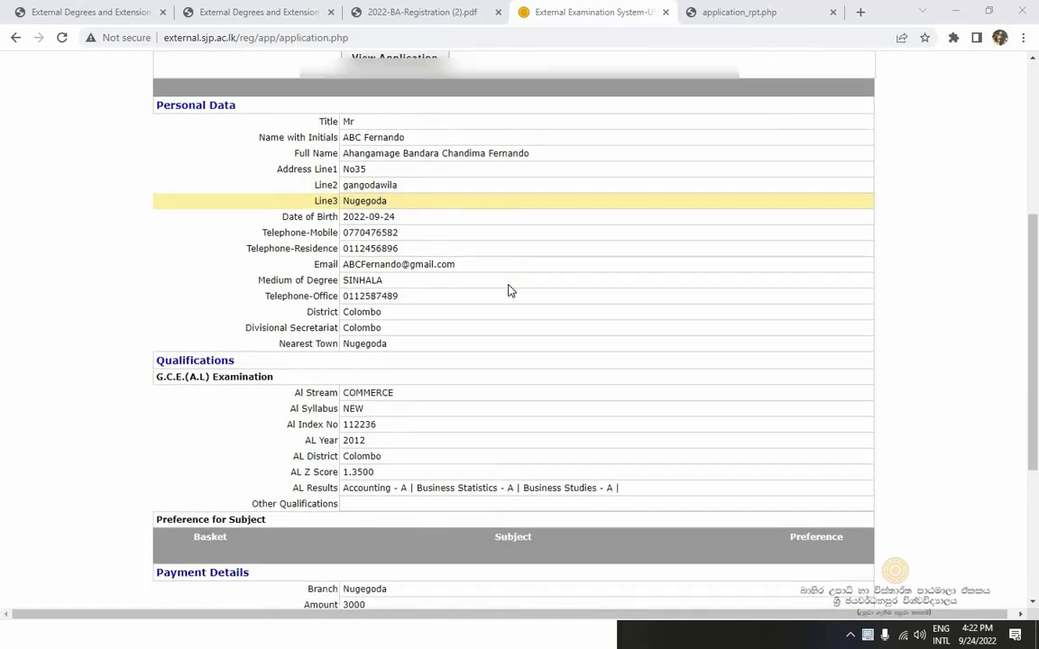
scroll(510, 290, up, 1)
scroll(507, 286, up, 1)
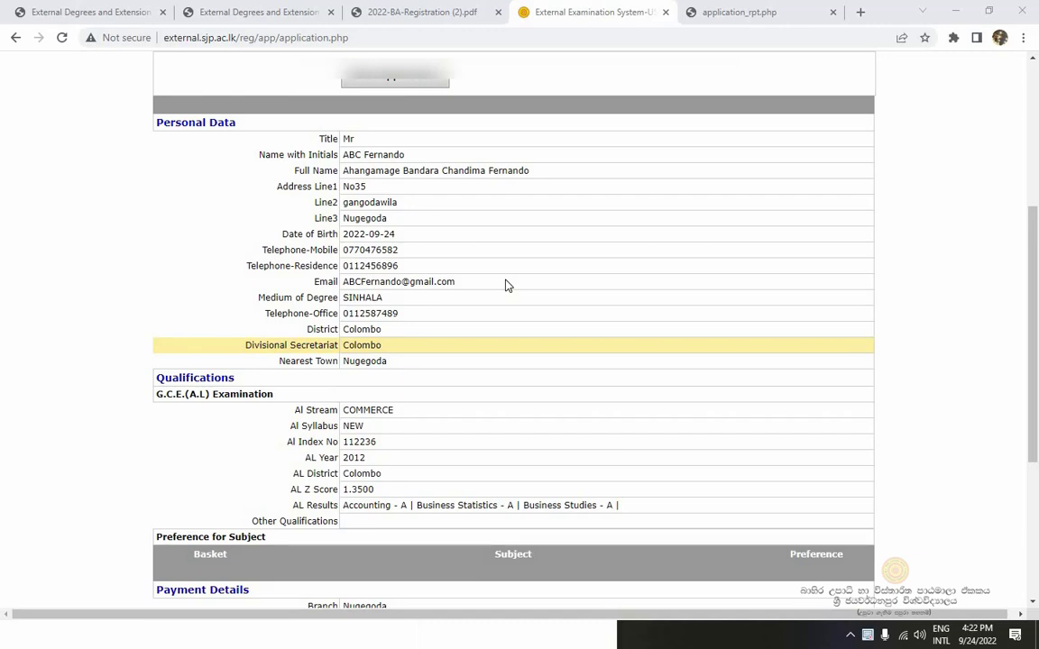
scroll(506, 286, down, 3)
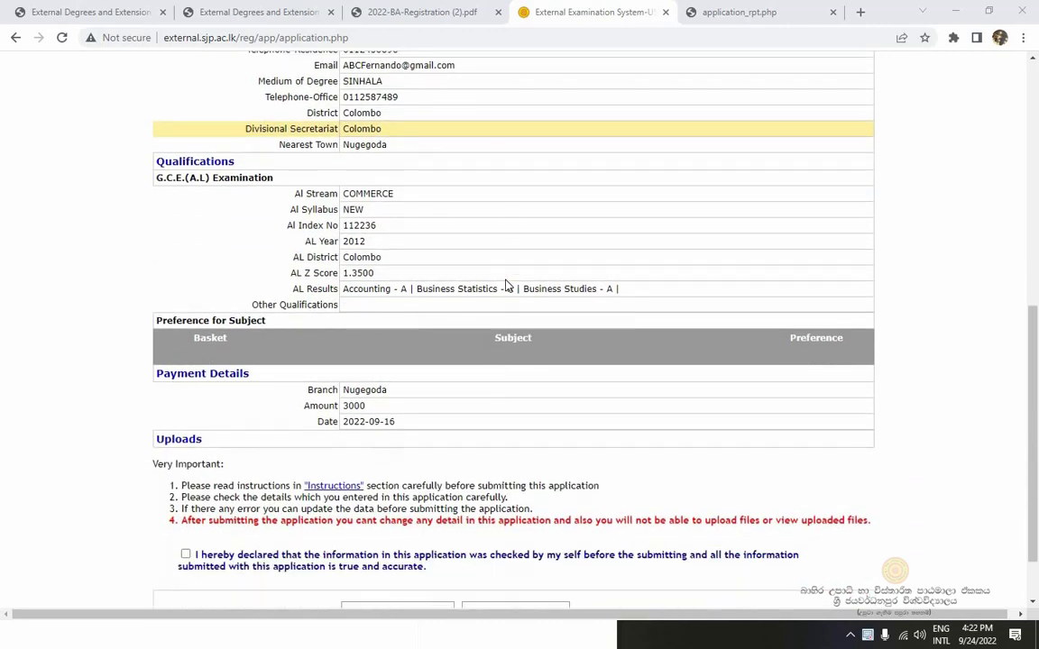
scroll(507, 286, up, 3)
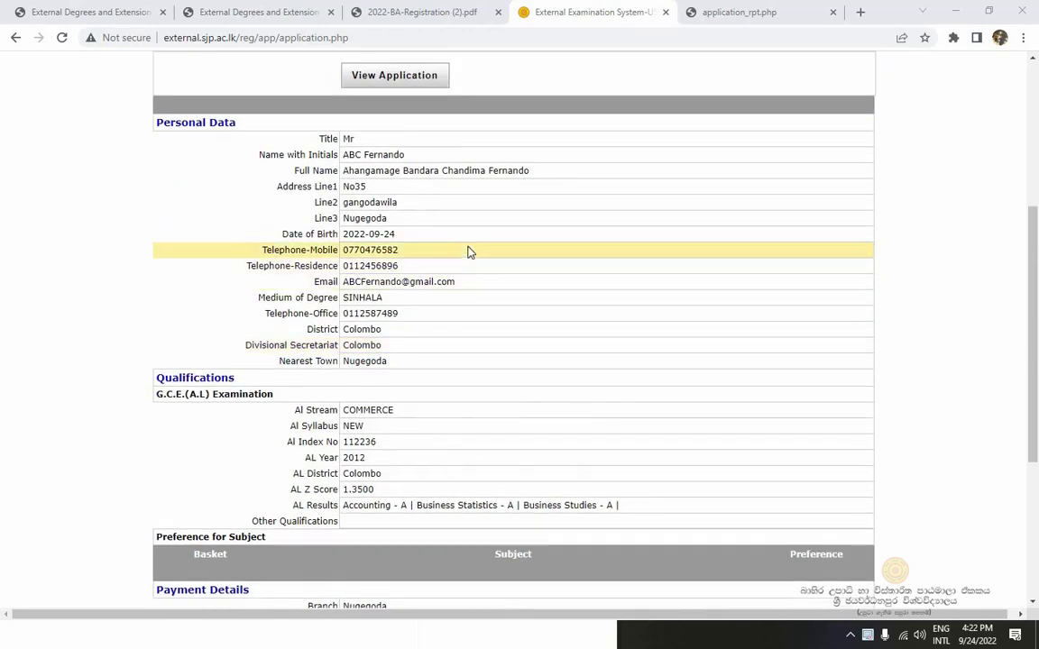
scroll(468, 253, up, 1)
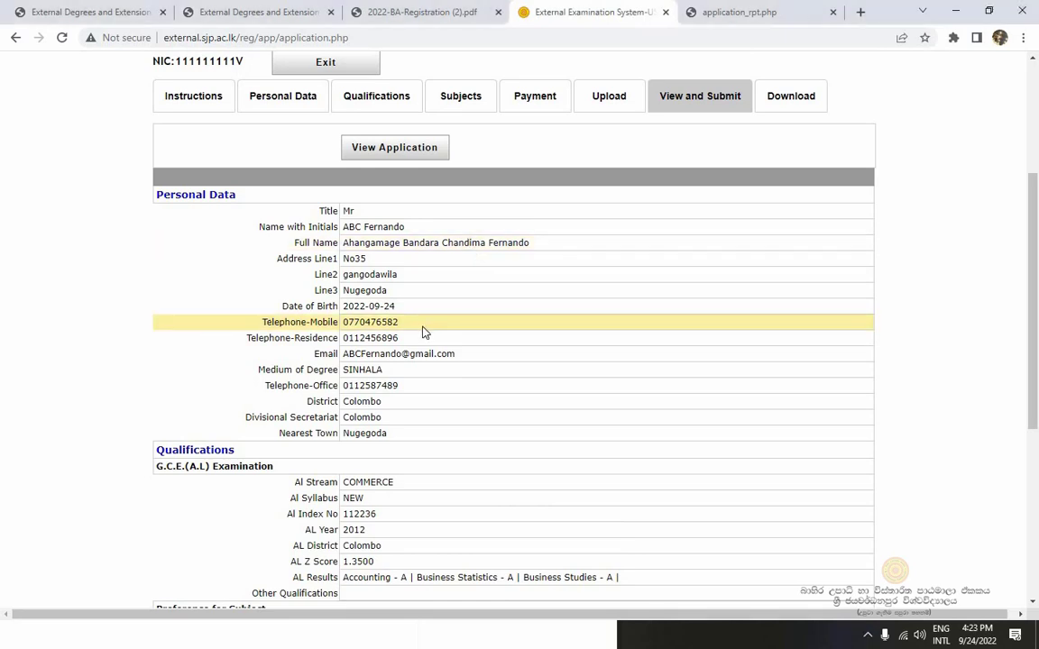
- Change the last digit of the mobile telephone number to 6 in the personal data and save the application
click(297, 110)
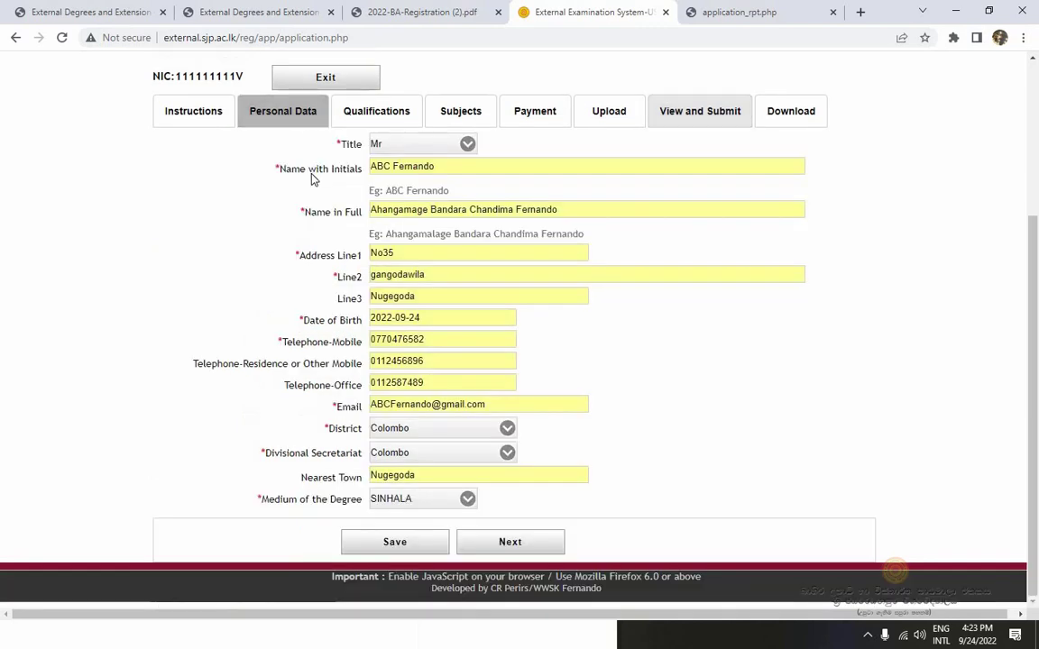
click(422, 342)
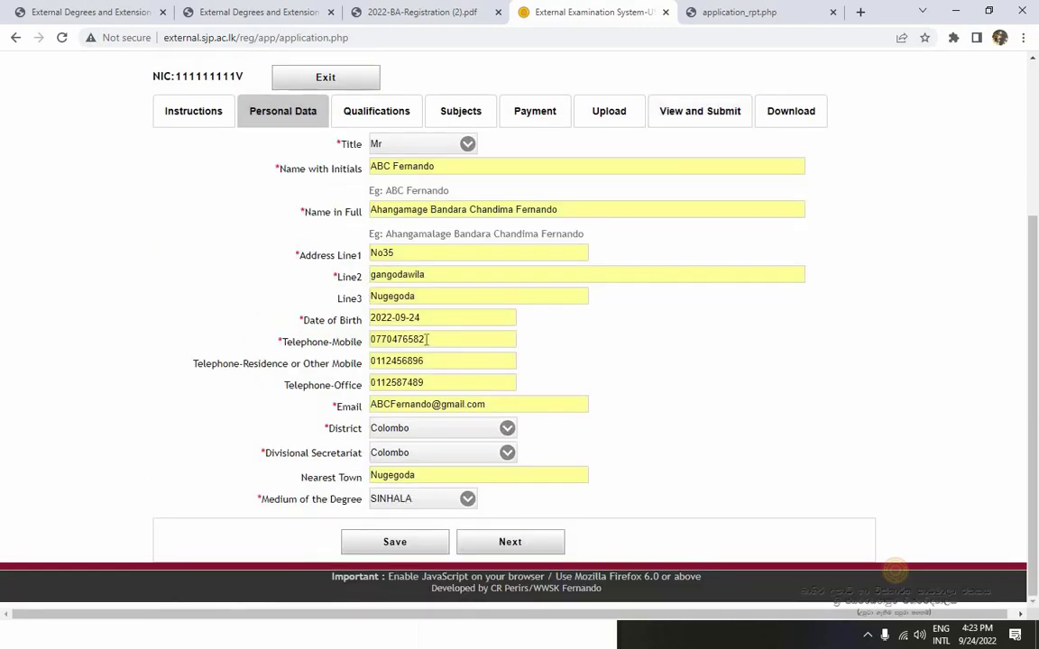
key(BackSpace)
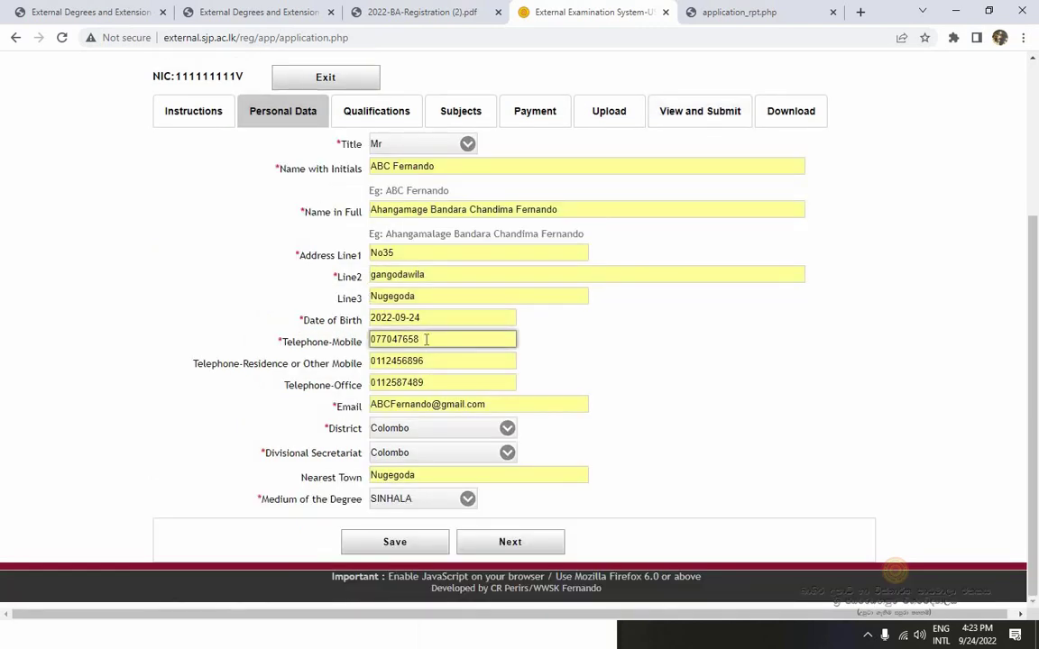
text(6)
click(382, 541)
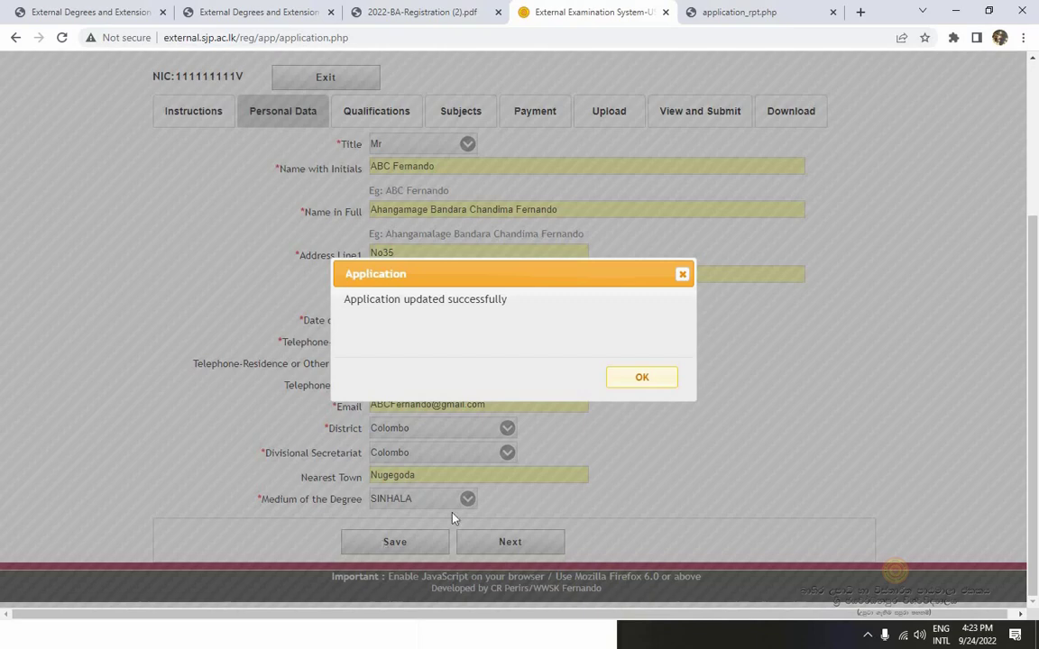
click(668, 387)
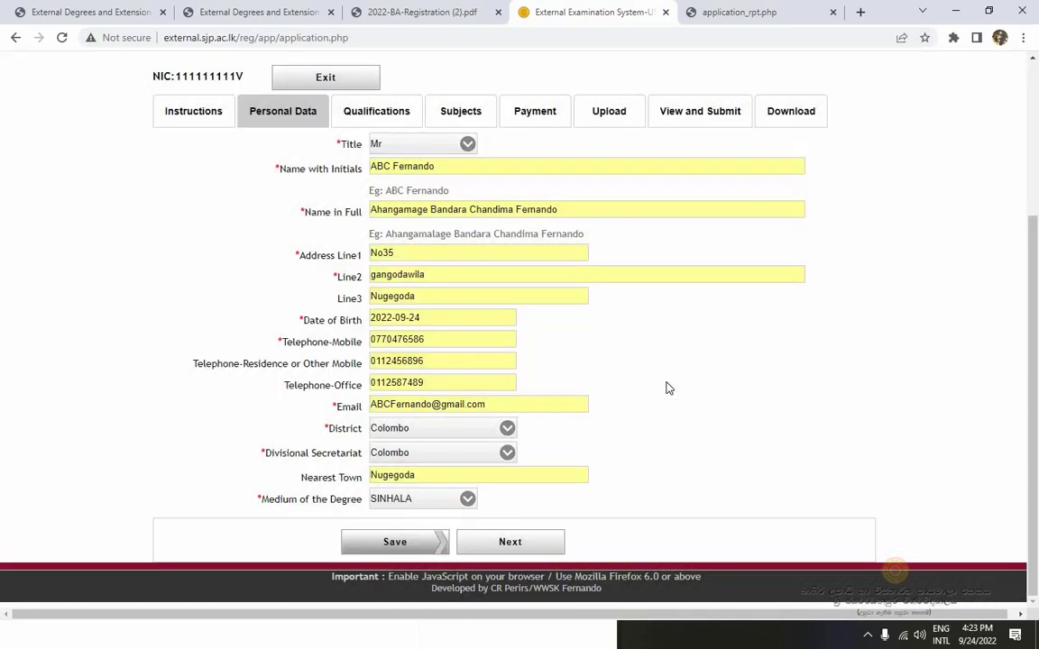
- Reopen the application summary and check the mobile telephone number and the remaining details before submission
click(683, 111)
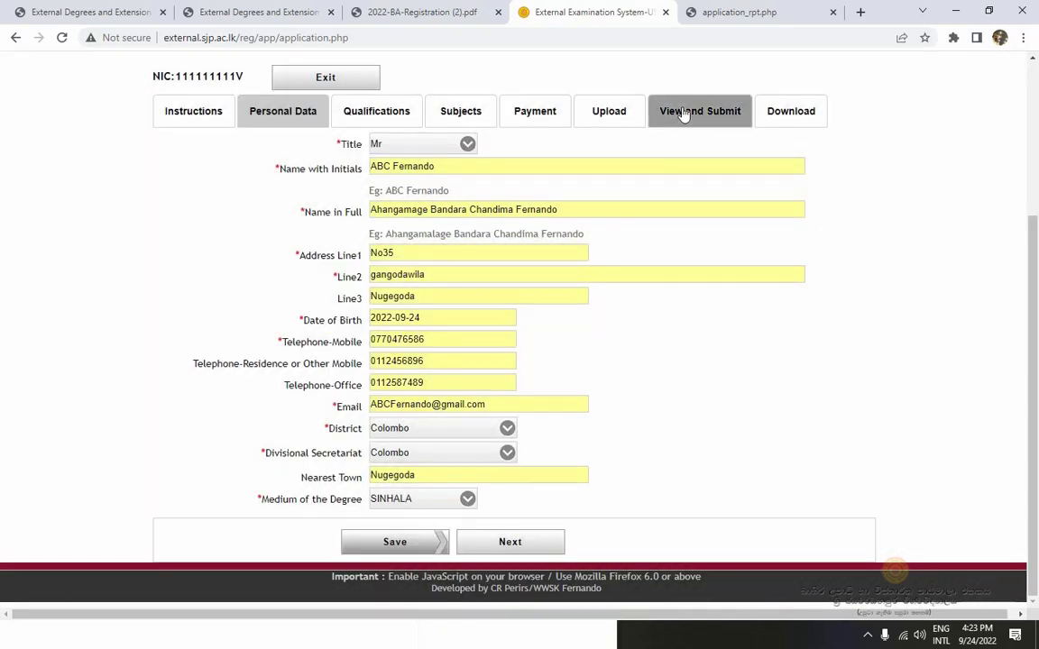
scroll(327, 305, down, 3)
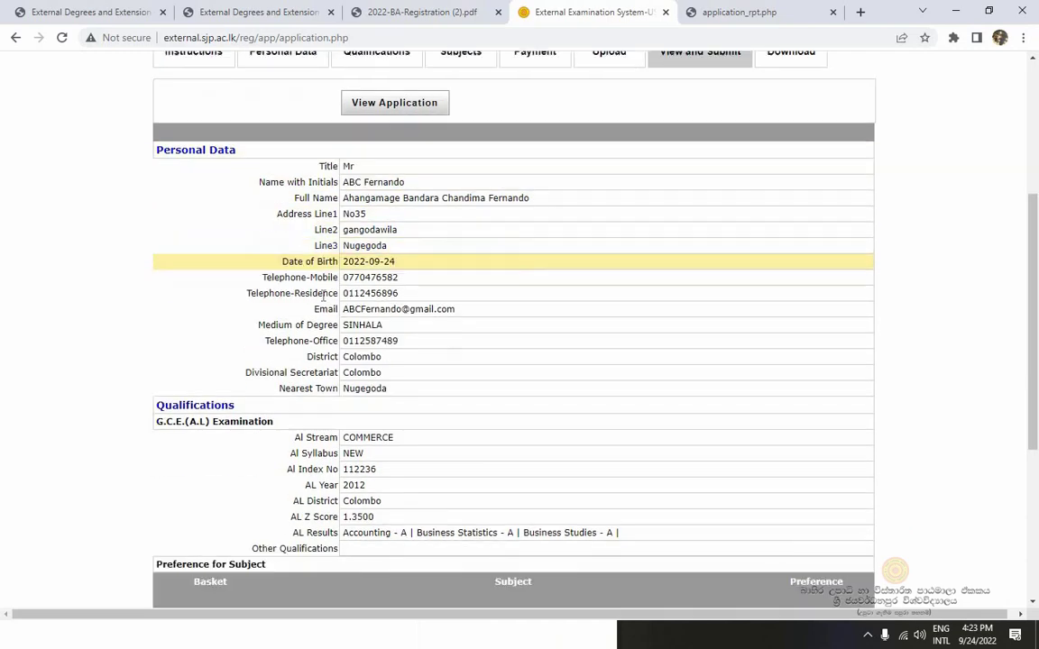
scroll(327, 305, down, 2)
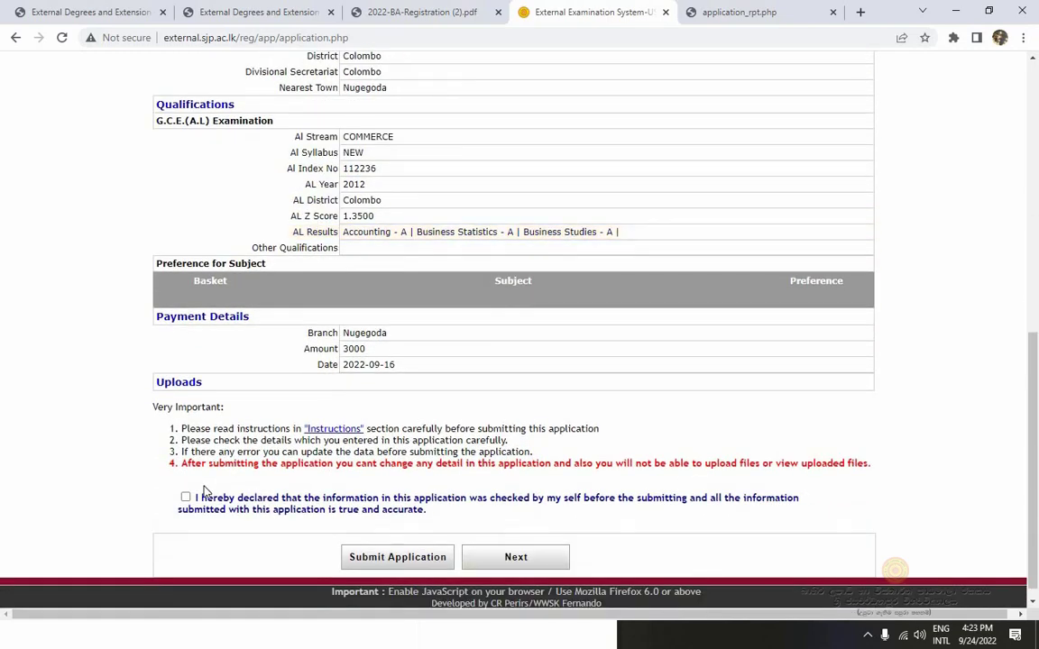
scroll(316, 397, up, 3)
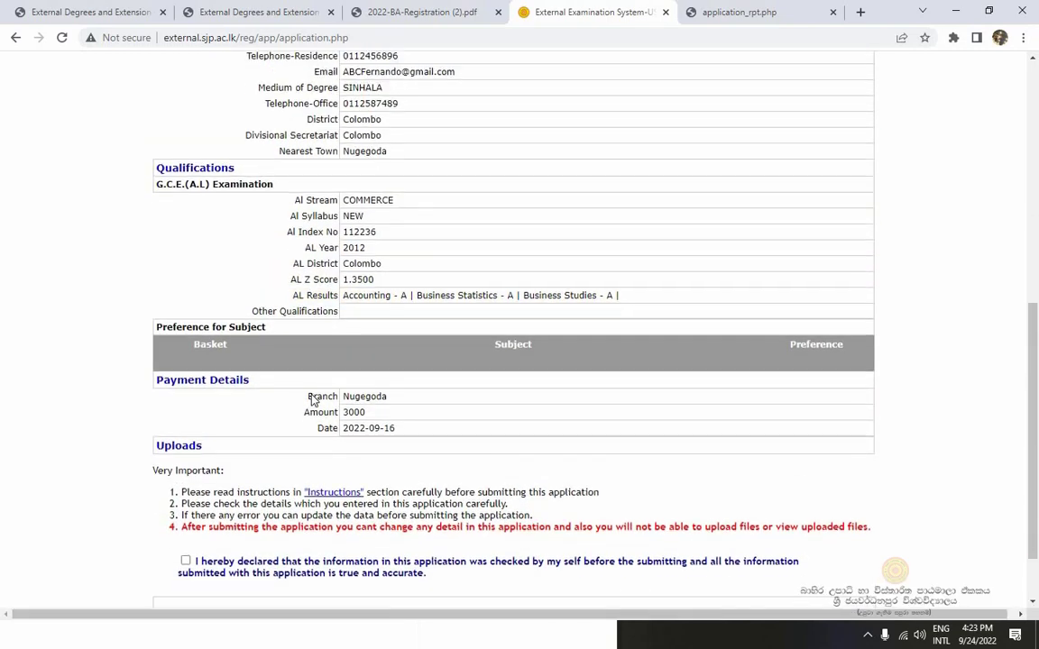
drag(400, 121, 382, 121)
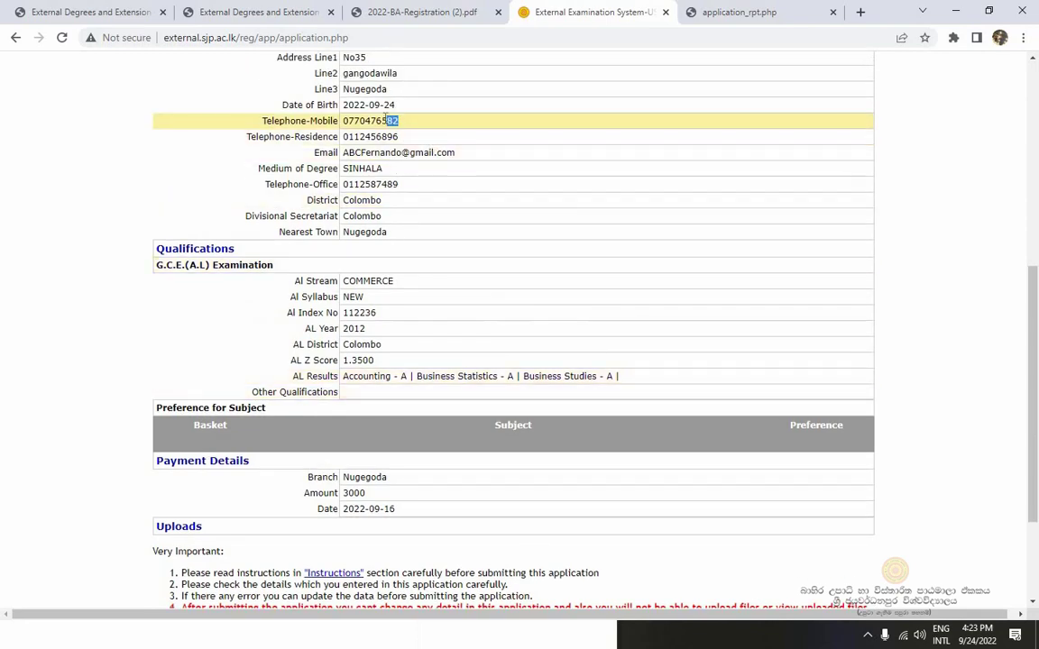
- Accept the declaration that the information was checked and is true and accurate, and submit the application
scroll(190, 506, down, 2)
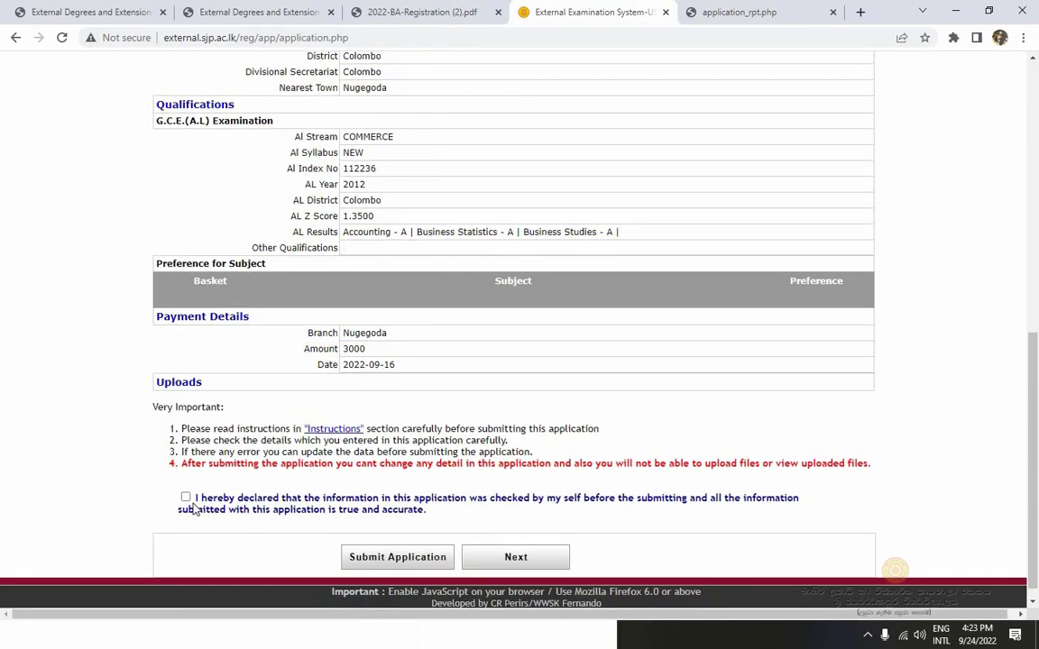
click(185, 499)
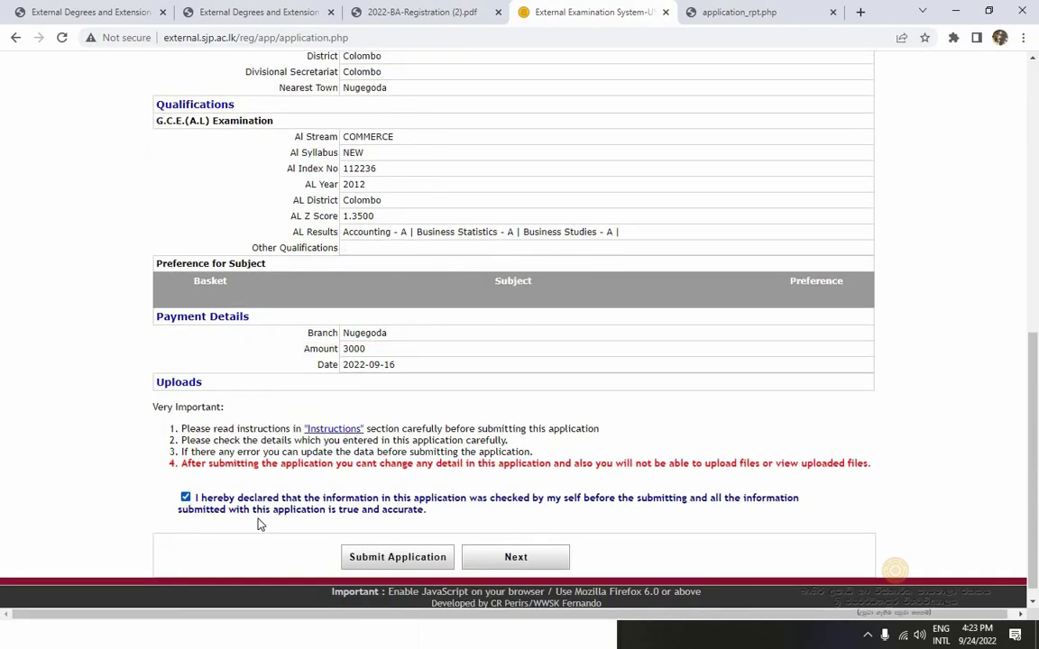
click(390, 559)
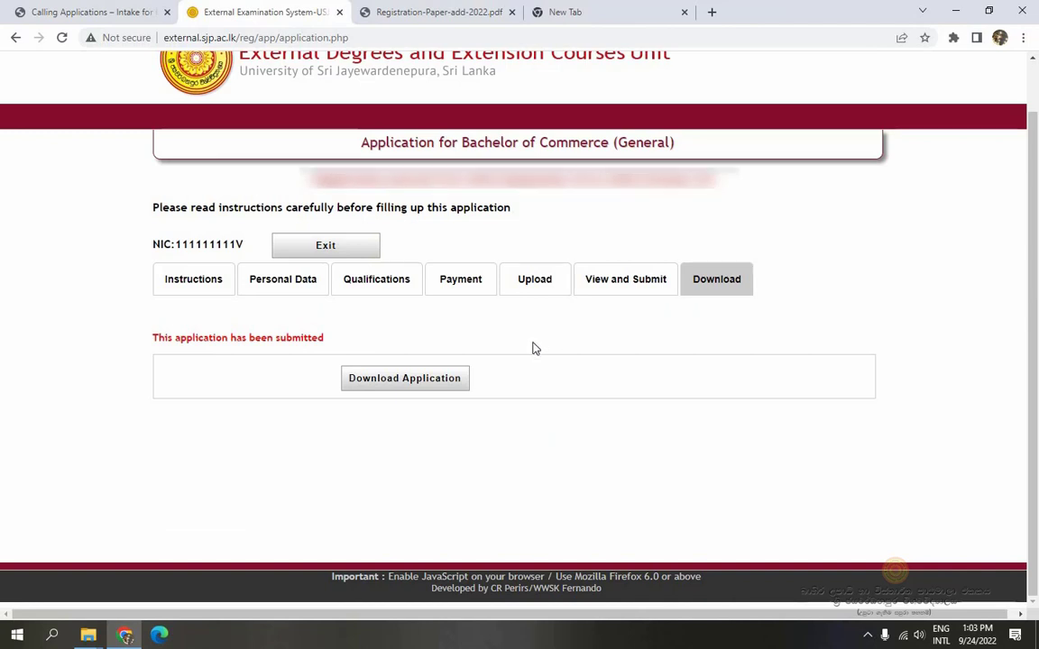
- Check the submission section of the submitted Bachelor of Commerce (General) application and download the application
click(613, 278)
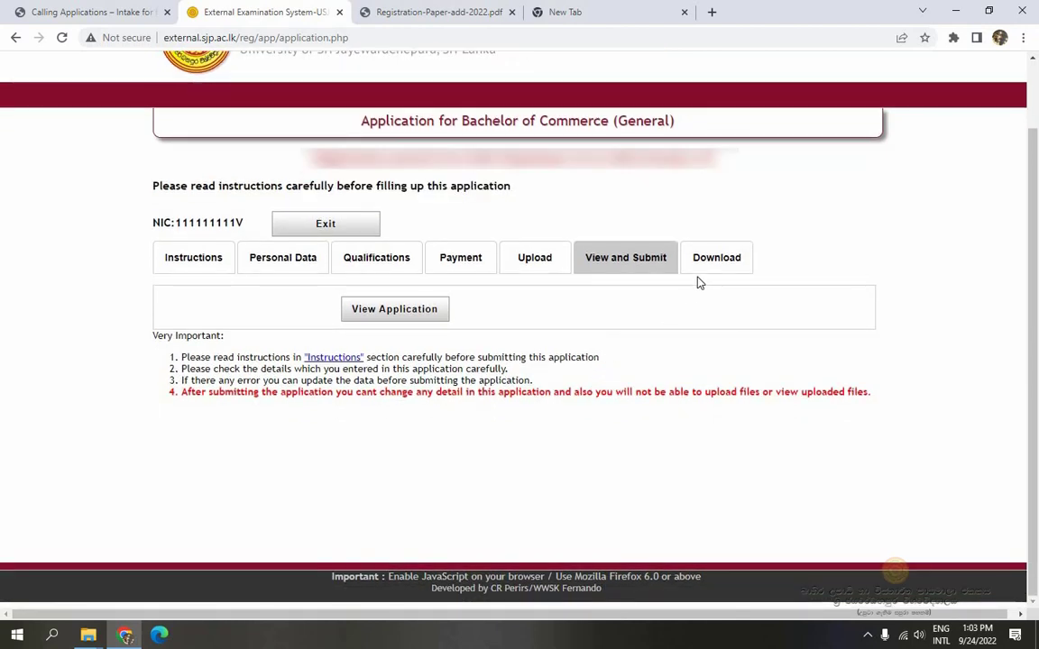
click(707, 267)
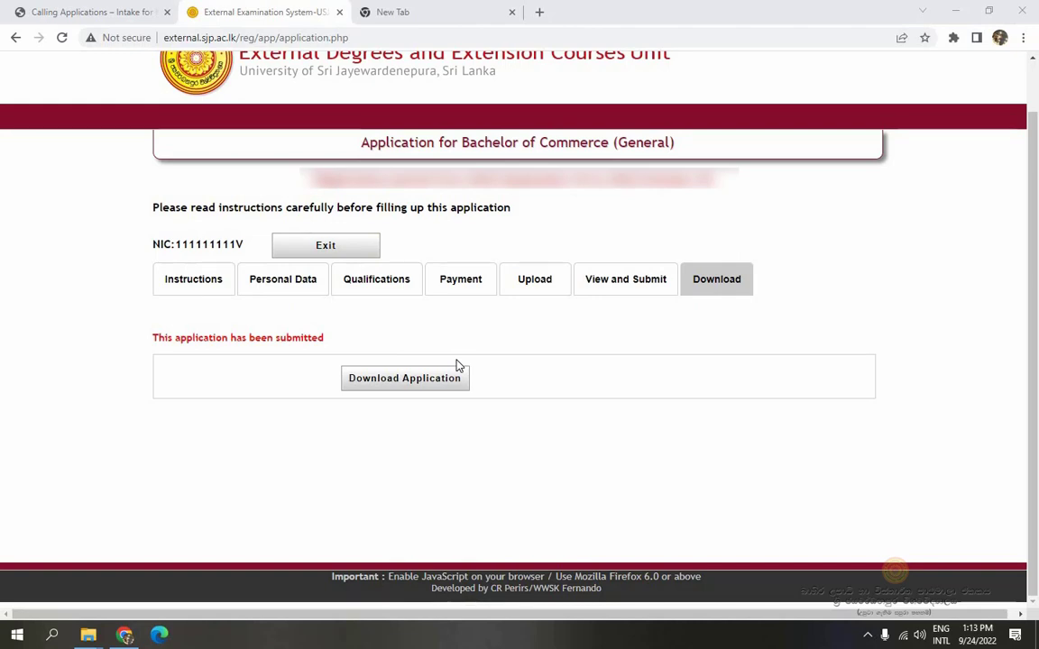
click(455, 377)
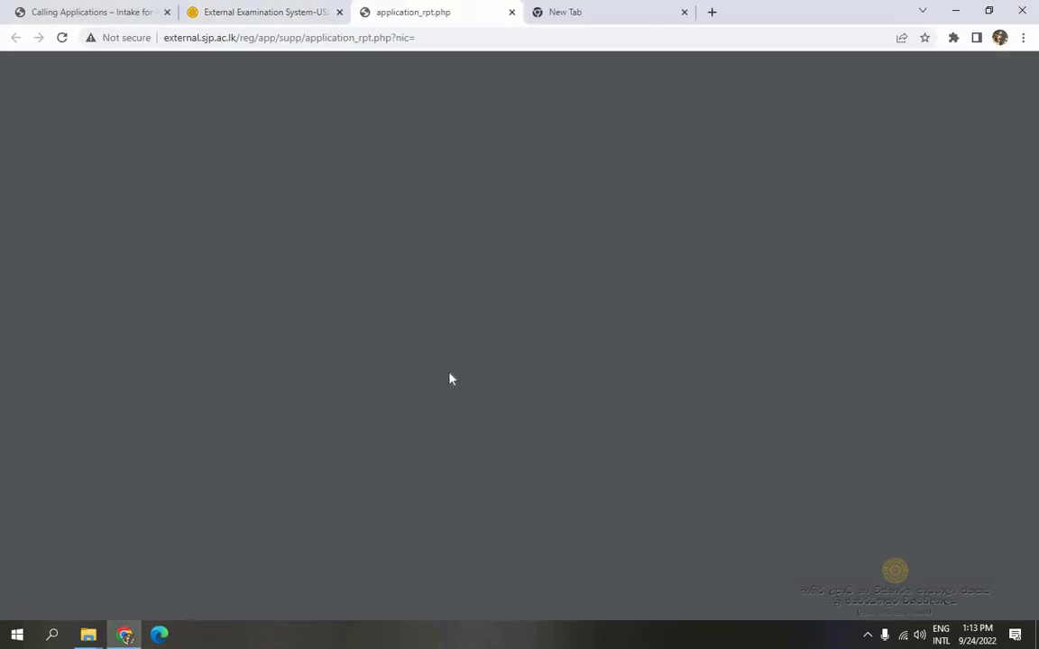